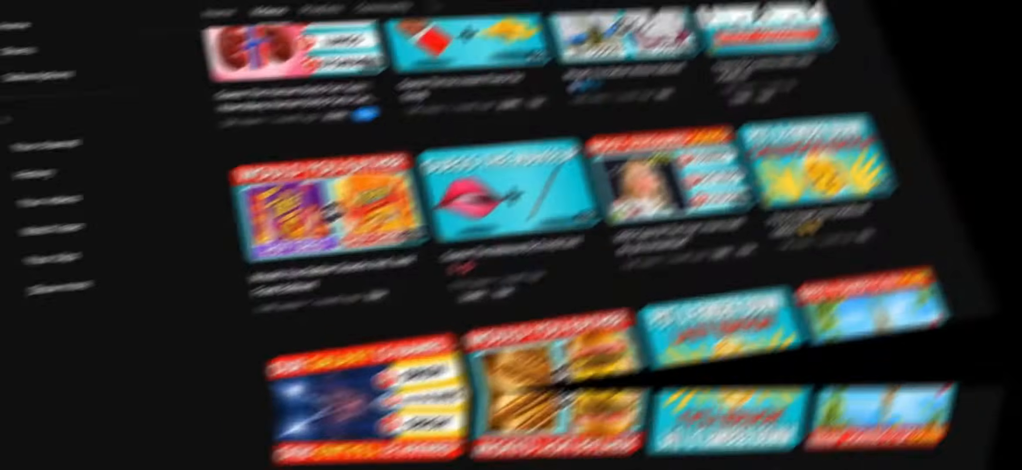
# Browse the quiz channel's uploaded videos on YouTube.
pyautogui.scroll(-5, 557, 279)
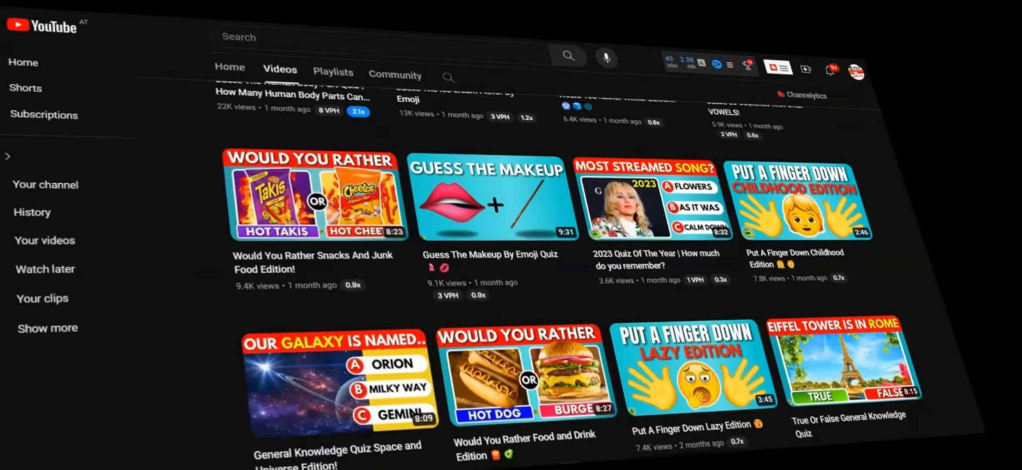
pyautogui.scroll(-5, 557, 278)
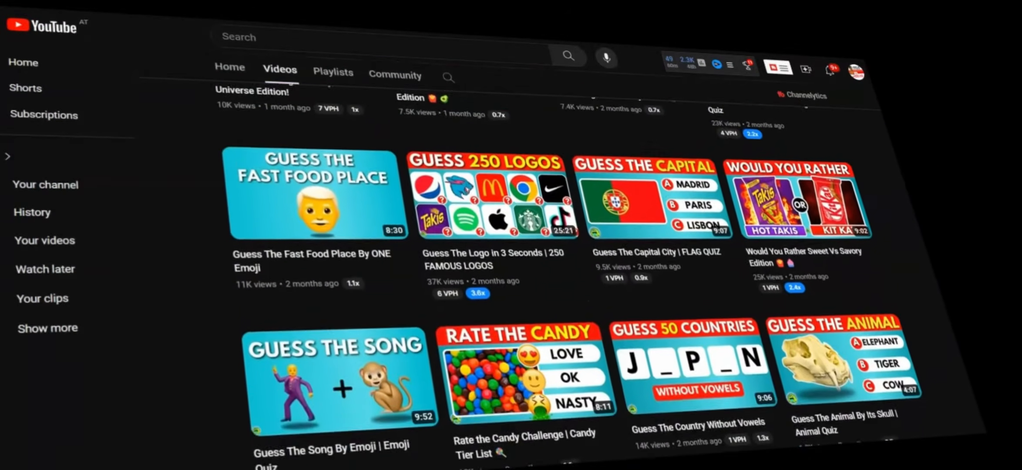
pyautogui.scroll(-6, 557, 279)
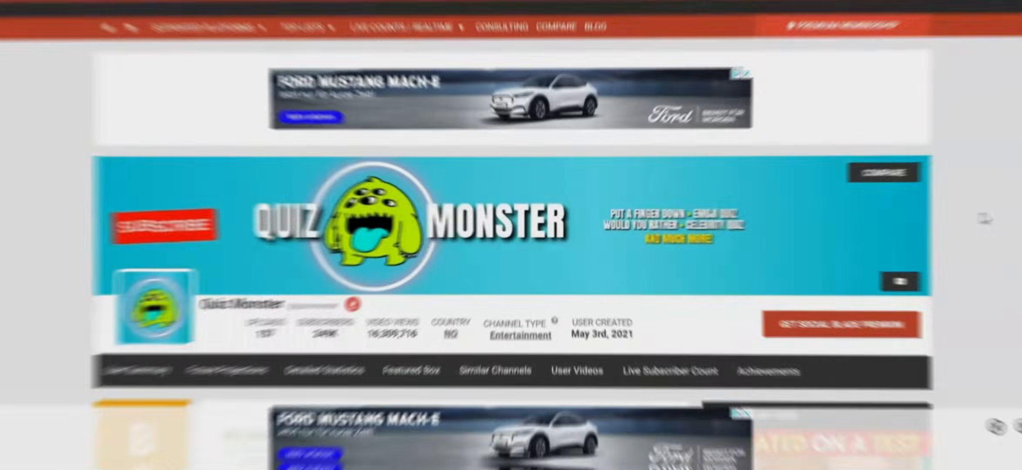
# Examine the Quiz Monster channel's Social Blade statistics, including the daily views and the estimated earnings averages.
pyautogui.scroll(-1, 997, 218)
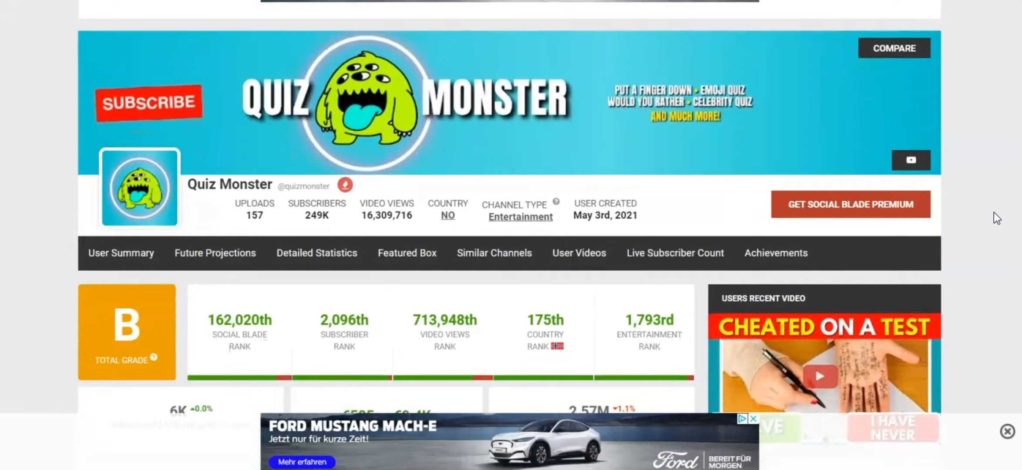
pyautogui.scroll(-12, 994, 213)
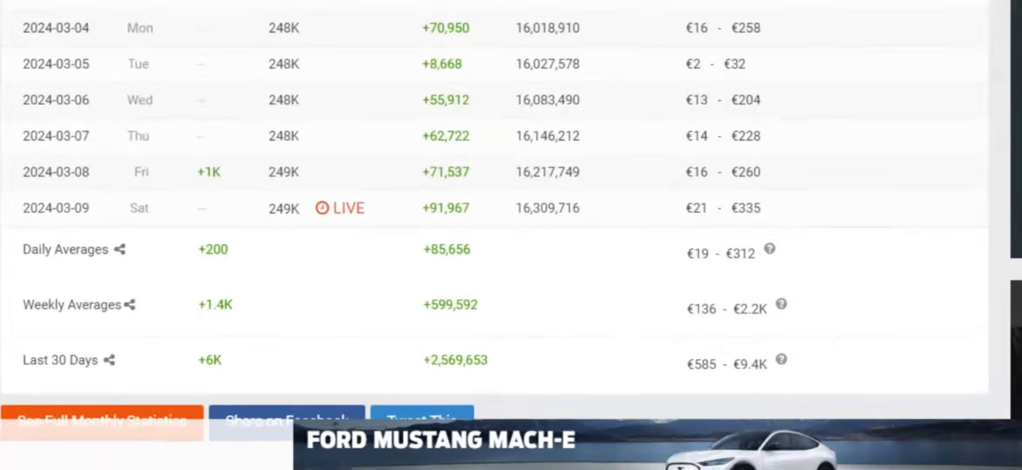
pyautogui.scroll(10, 712, 118)
pyautogui.scroll(2, 711, 117)
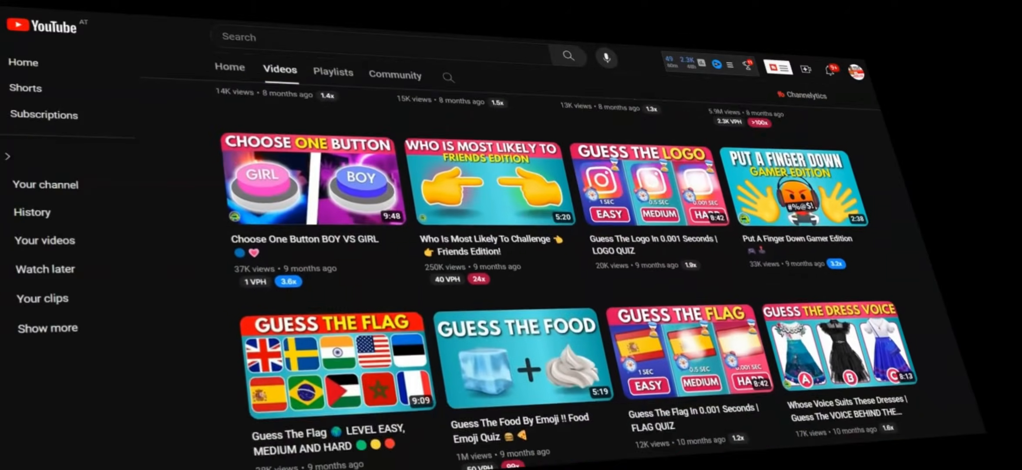
# Return to the YouTube channel and look through its older quiz videos.
pyautogui.scroll(-4, 522, 261)
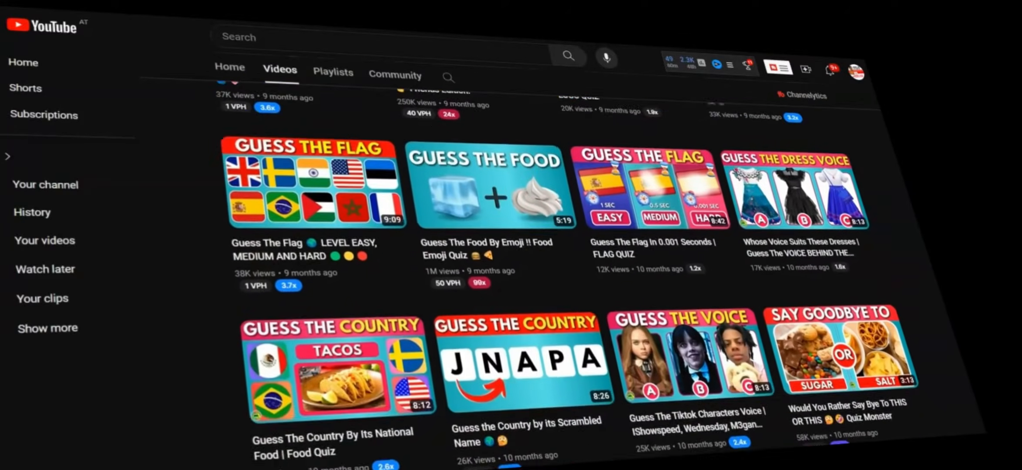
pyautogui.scroll(-8, 566, 270)
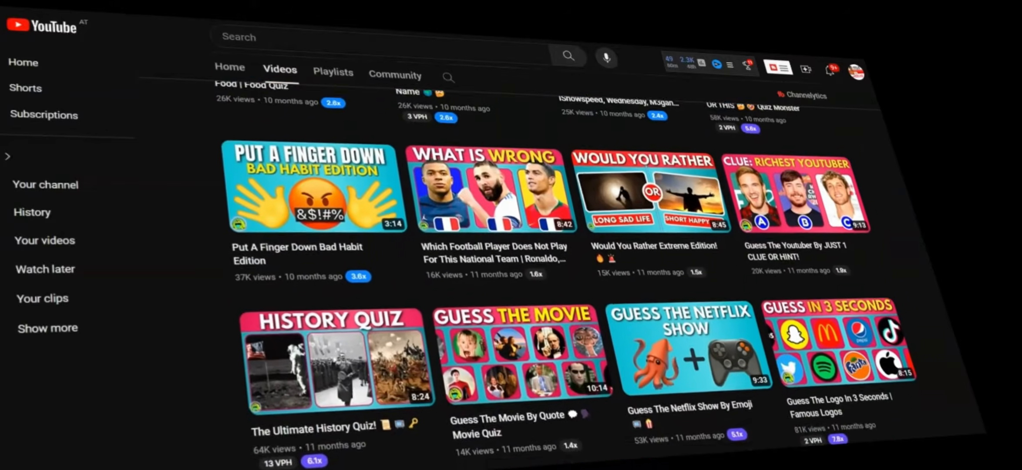
pyautogui.scroll(-3, 566, 270)
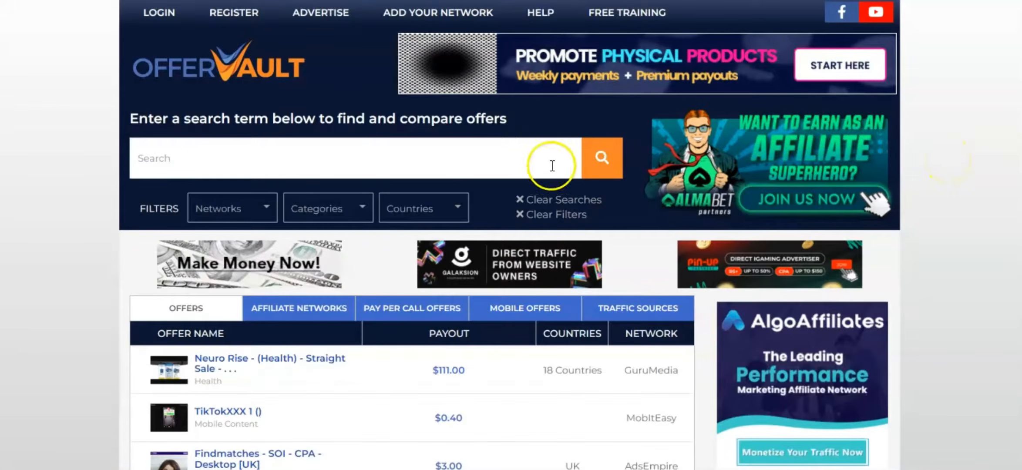
# Search OfferVault for "soi", review the listed offers and payouts, and open the LooyMyCash (SOI) - US offer.
pyautogui.click(535, 156)
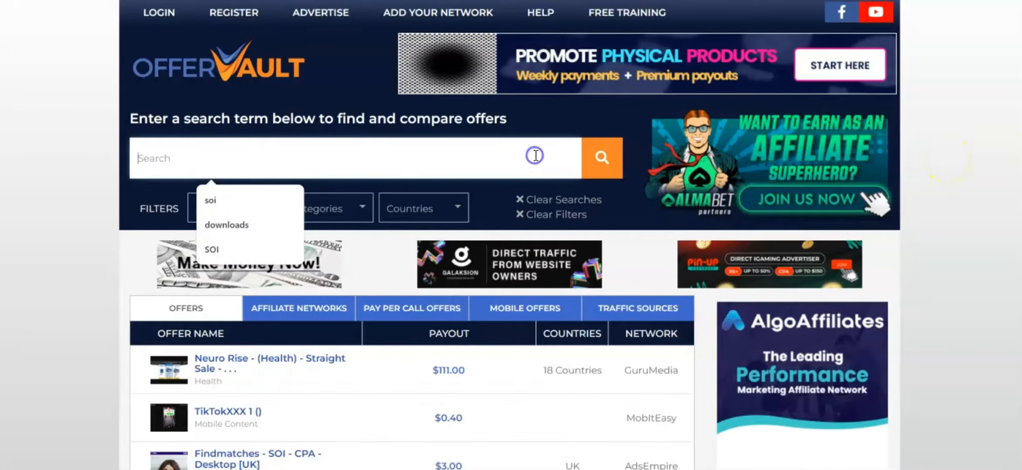
pyautogui.click(240, 208)
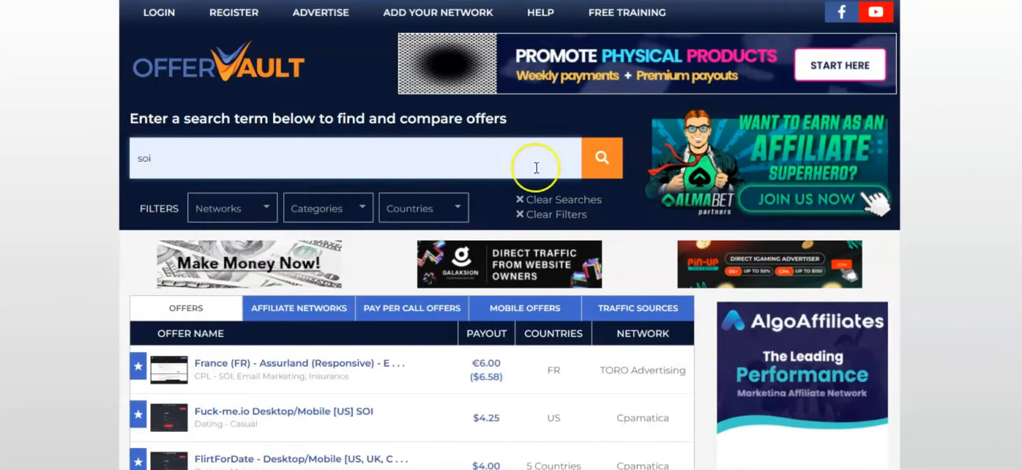
pyautogui.scroll(-5, 653, 235)
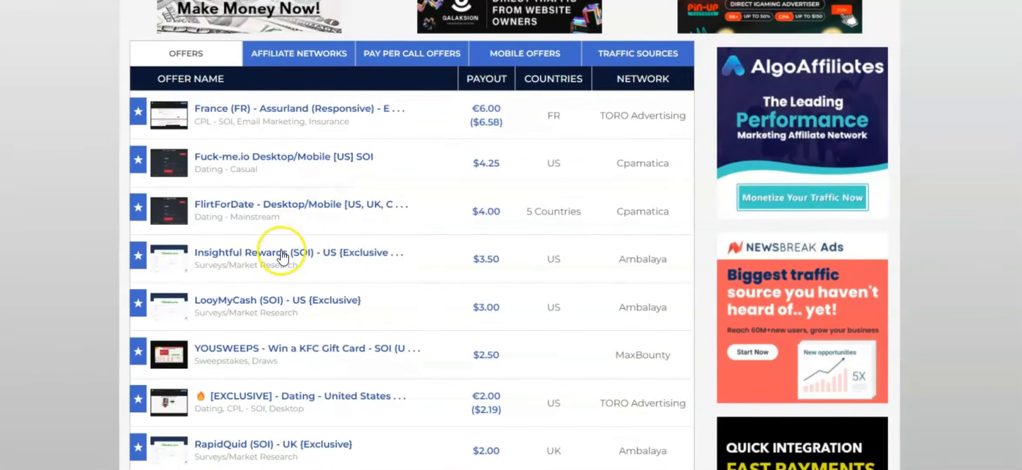
pyautogui.scroll(-1, 486, 291)
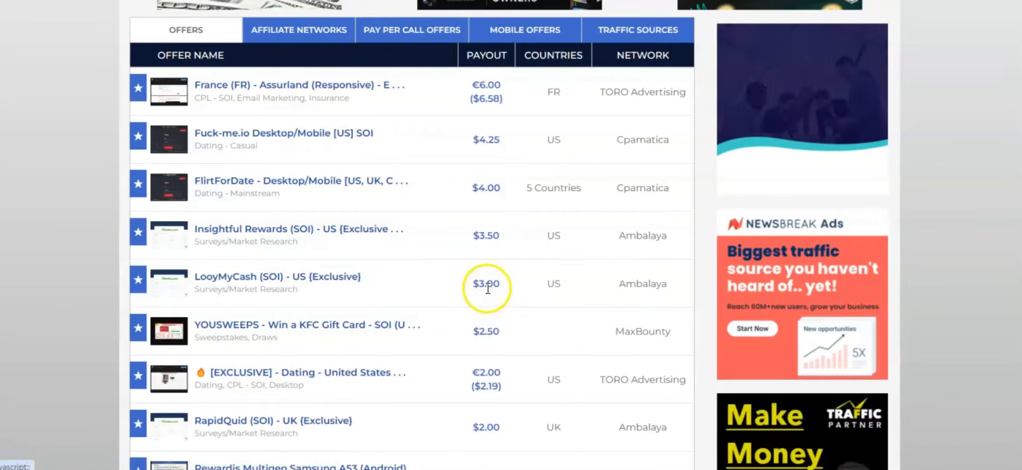
pyautogui.click(280, 279)
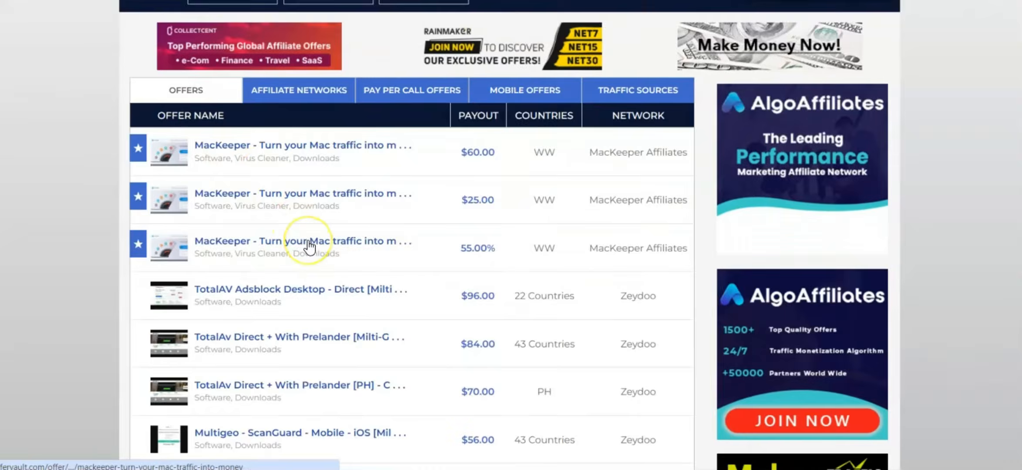
# Look through the downloads offers, open Norton 360 Generic [WW] - CPS and examine its offer details.
pyautogui.scroll(-5, 309, 247)
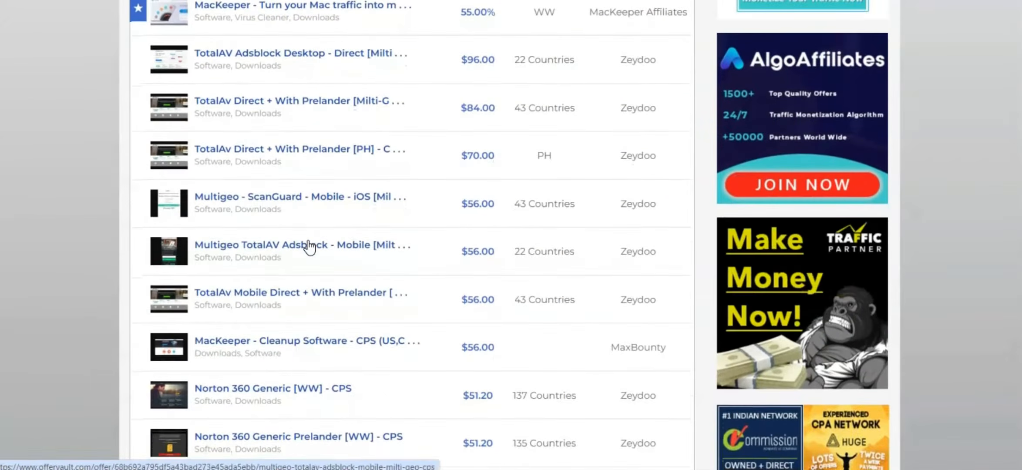
pyautogui.click(243, 405)
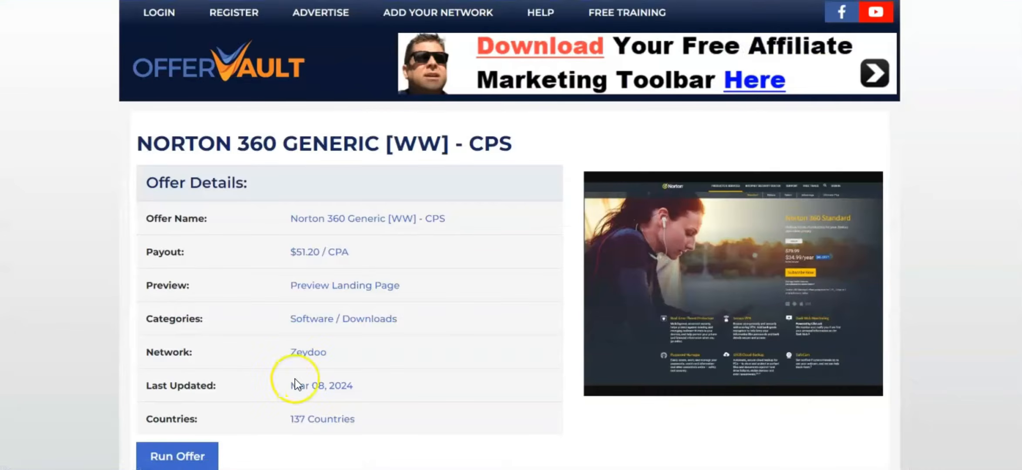
pyautogui.scroll(-2, 410, 379)
pyautogui.scroll(-1, 411, 383)
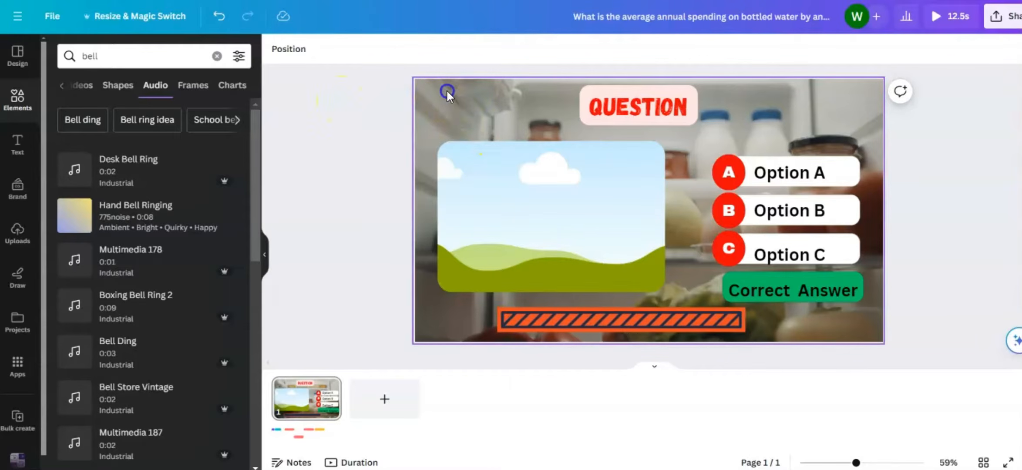
pyautogui.moveTo(446, 90); pyautogui.dragTo(722, 272)
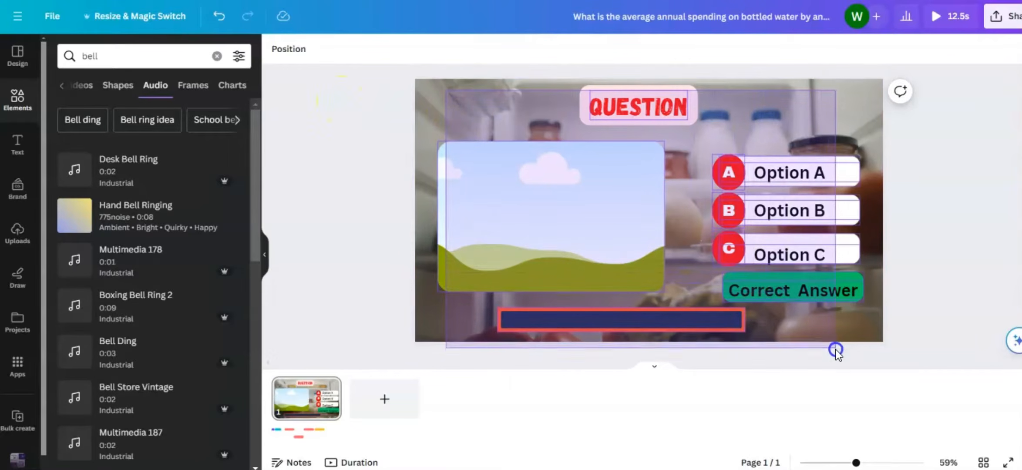
pyautogui.moveTo(853, 342); pyautogui.dragTo(855, 344)
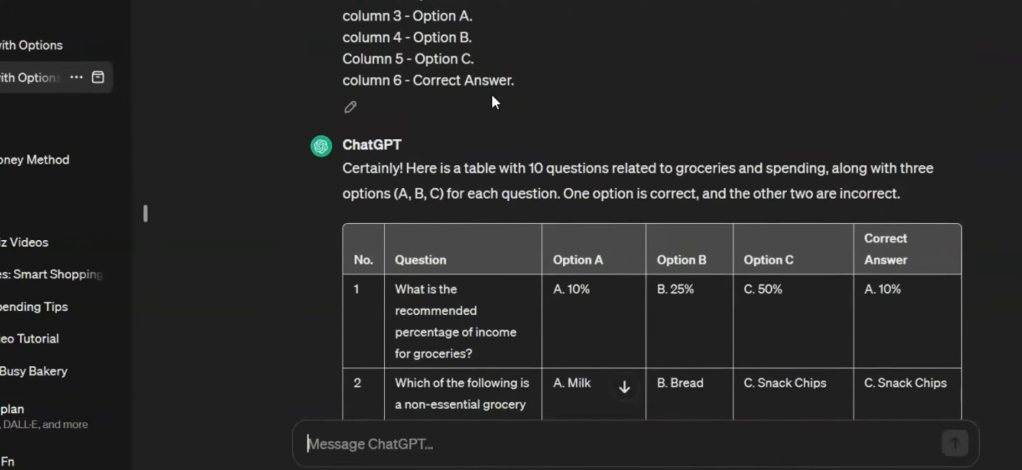
# Examine the ChatGPT prompt and its table of grocery questions with options A, B, C and the correct answer.
pyautogui.scroll(4, 491, 93)
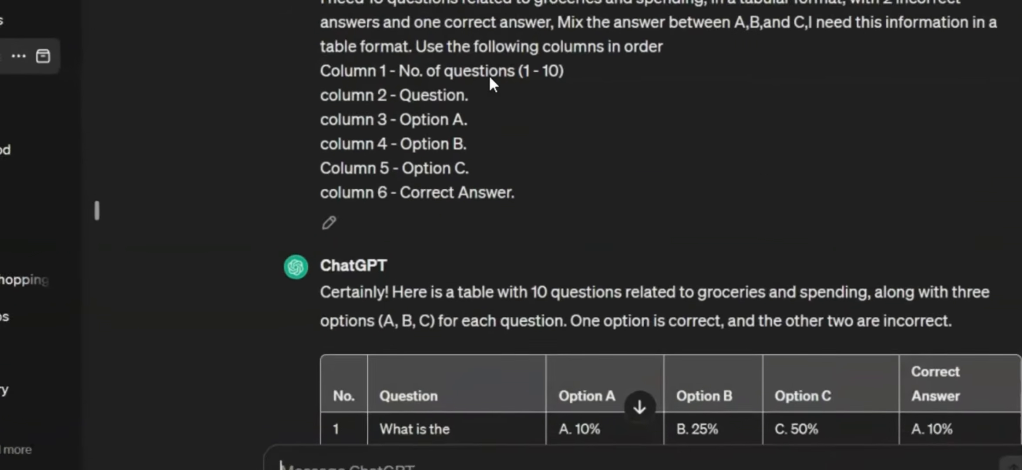
pyautogui.scroll(-7, 489, 75)
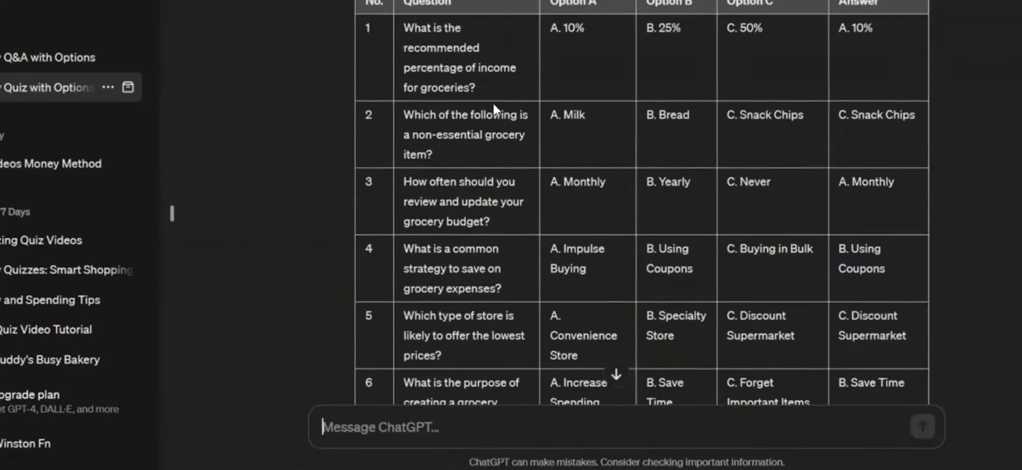
pyautogui.scroll(-10, 493, 103)
pyautogui.scroll(15, 493, 104)
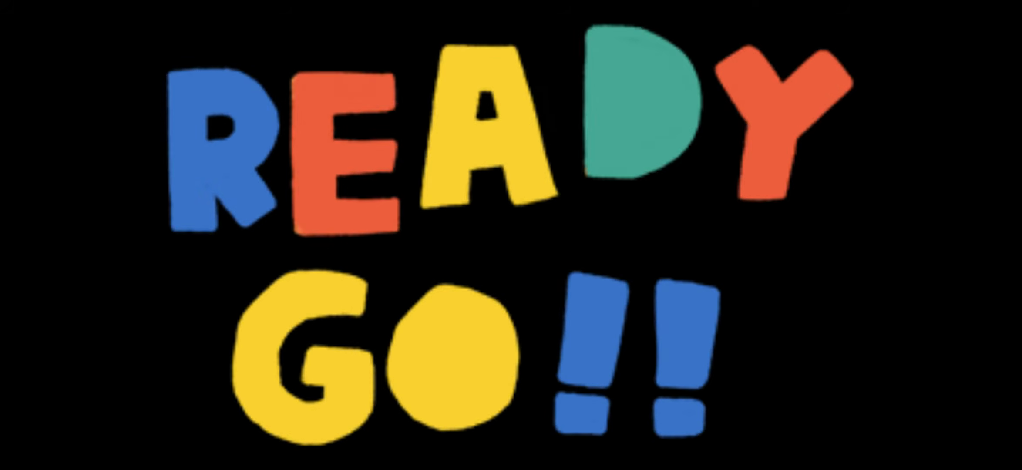
# Find the YouTube video templates in Canva and create a blank YouTube Video design.
pyautogui.click(443, 162)
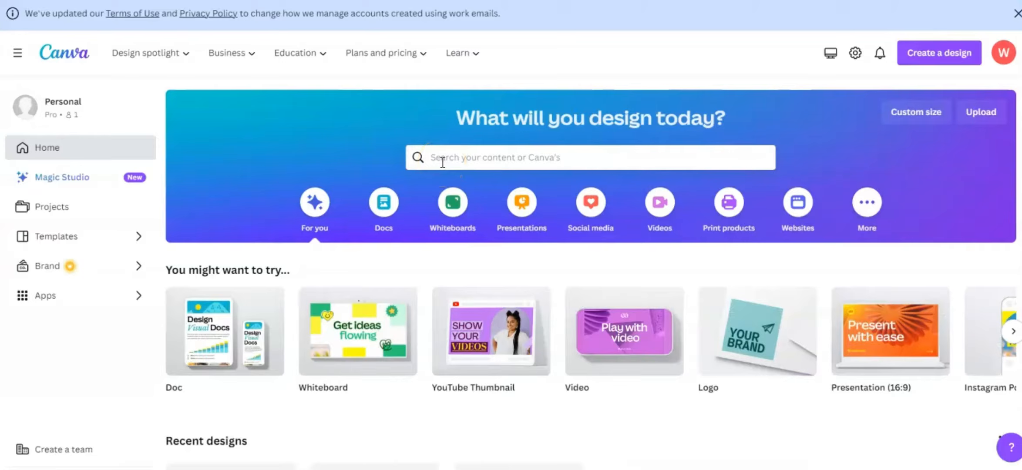
pyautogui.click(604, 323)
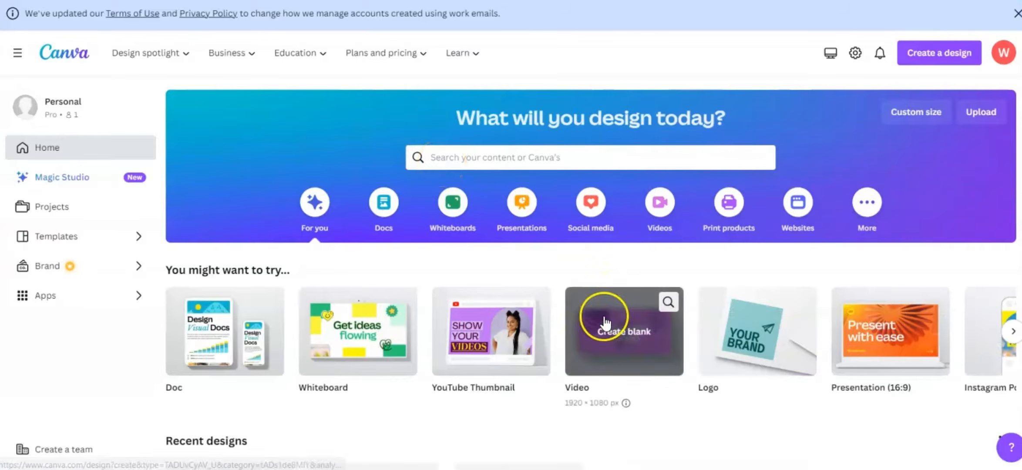
pyautogui.click(516, 158)
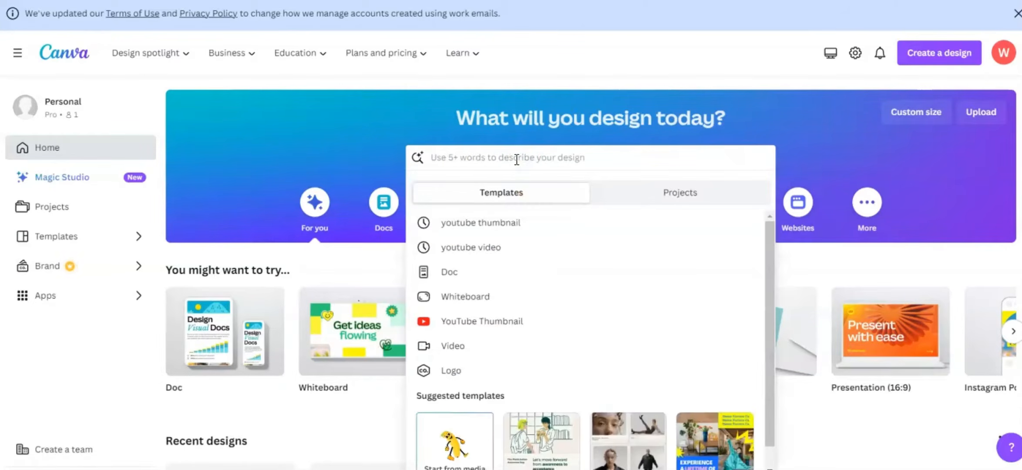
pyautogui.click(494, 248)
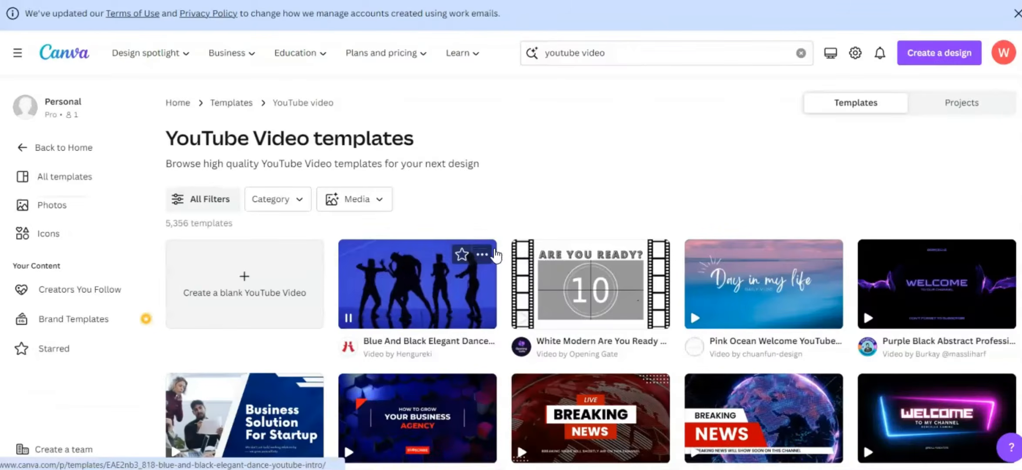
pyautogui.click(261, 291)
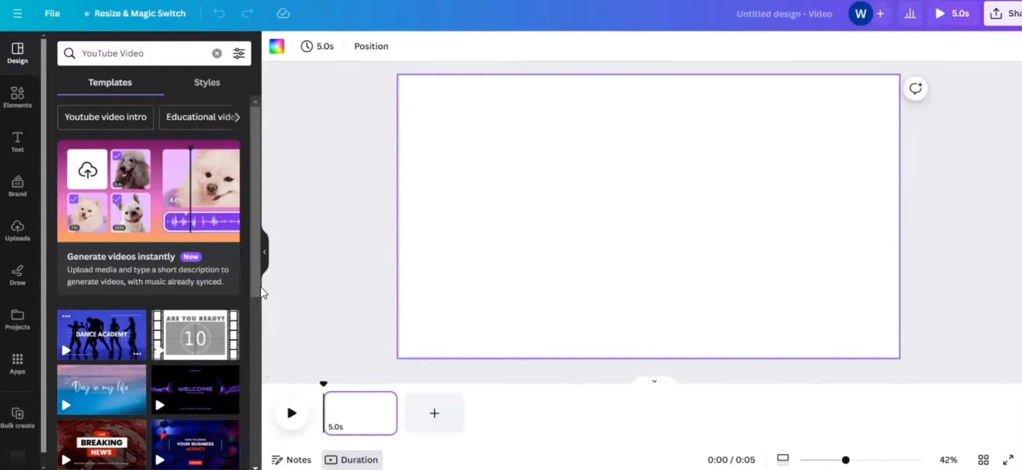
# Switch to OfferVault and check the YOUSWEEPS KFC Gift Card SOI offer.
pyautogui.click(176, 41)
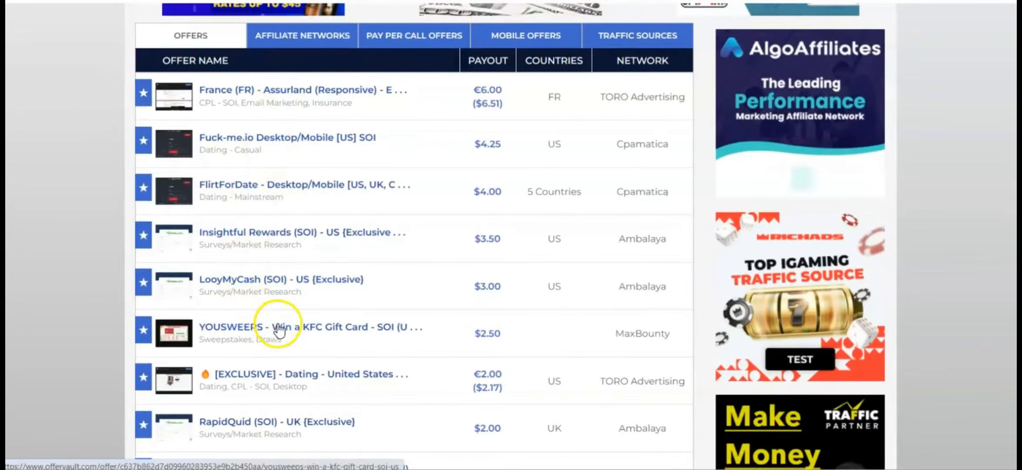
pyautogui.click(278, 329)
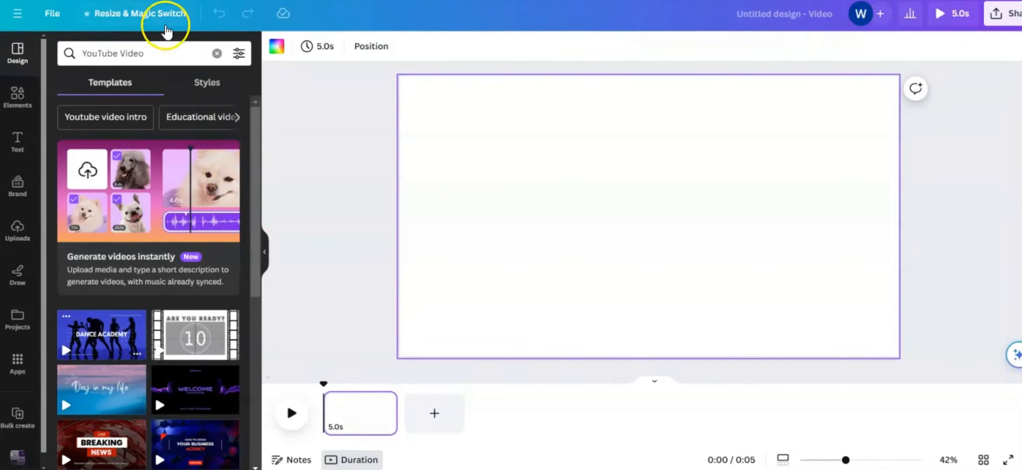
# Back in Canva, search the elements for "Groceries" and browse all of the video results.
pyautogui.click(20, 93)
pyautogui.click(90, 53)
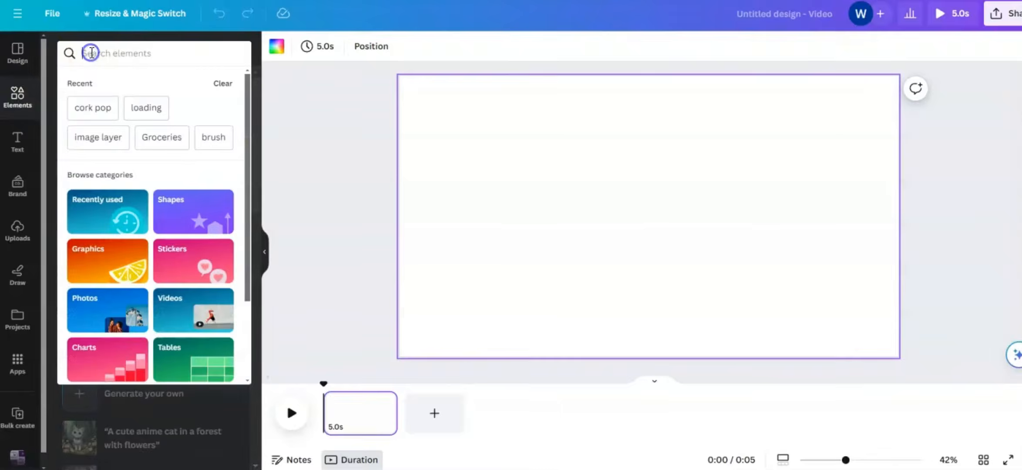
pyautogui.write('Groceries,')
pyautogui.press('Return')
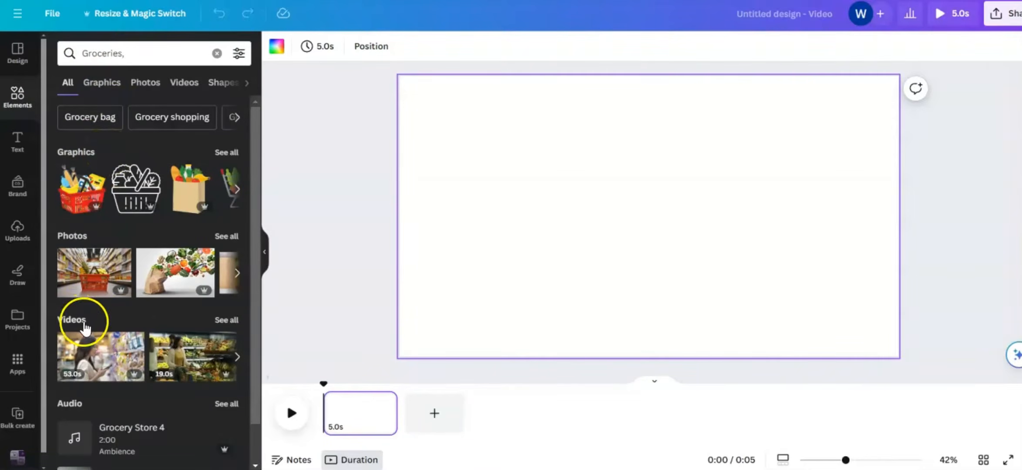
pyautogui.click(226, 320)
pyautogui.scroll(-5, 219, 327)
pyautogui.scroll(-8, 219, 328)
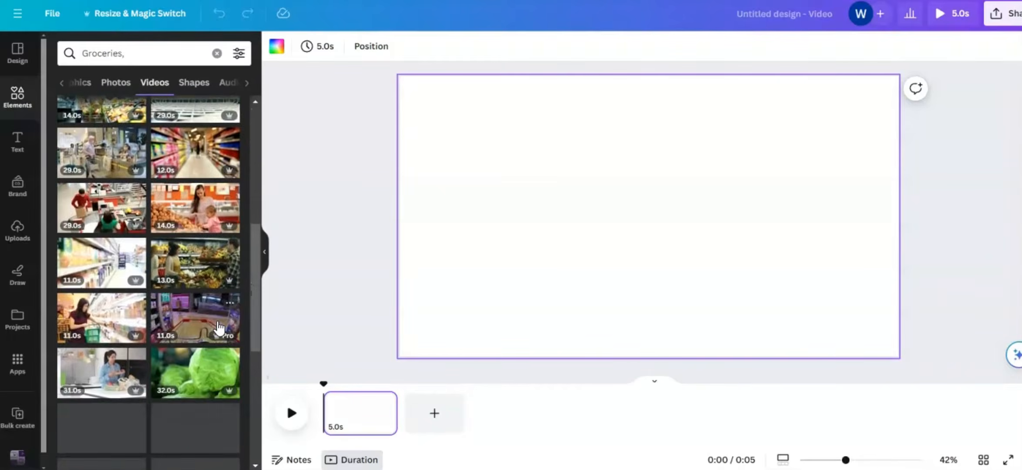
pyautogui.scroll(-5, 219, 327)
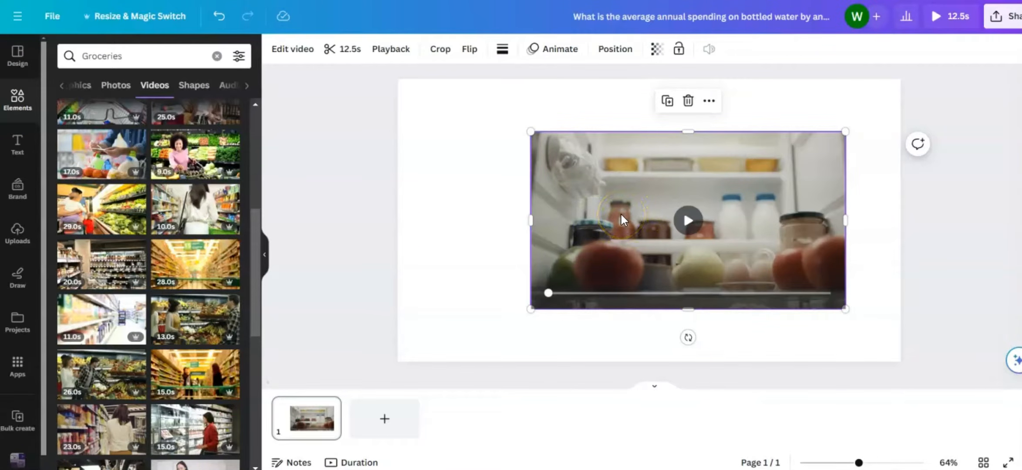
# Set the refrigerator video as the page background and add a heading text box over it.
pyautogui.rightClick(621, 219)
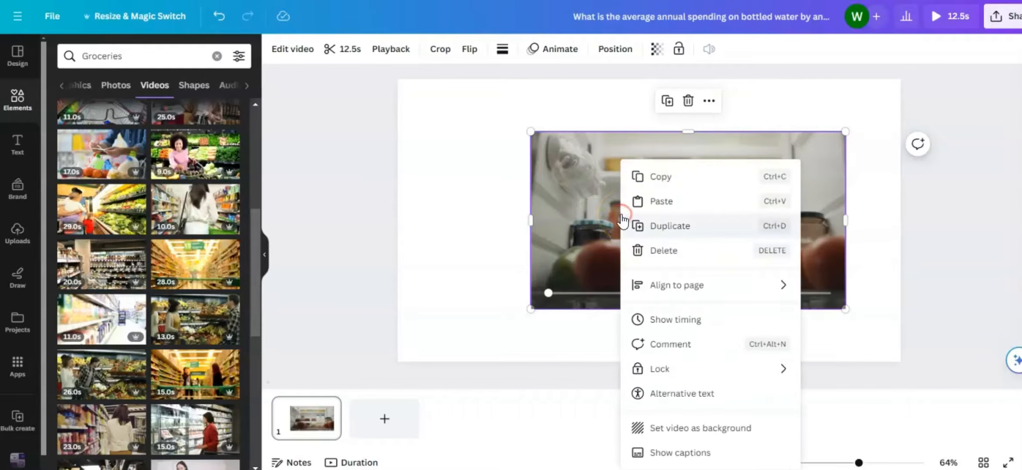
pyautogui.click(666, 429)
pyautogui.write('t')
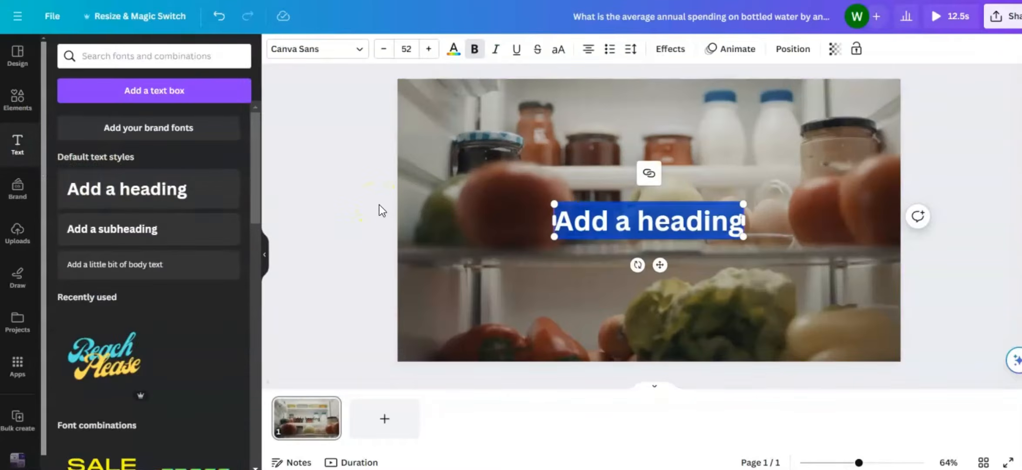
# Replace the heading text with "Question" and style it in red Gagalin with the Background text effect, near the page's upper edge.
pyautogui.write('Question')
pyautogui.click(317, 49)
pyautogui.scroll(-10, 207, 149)
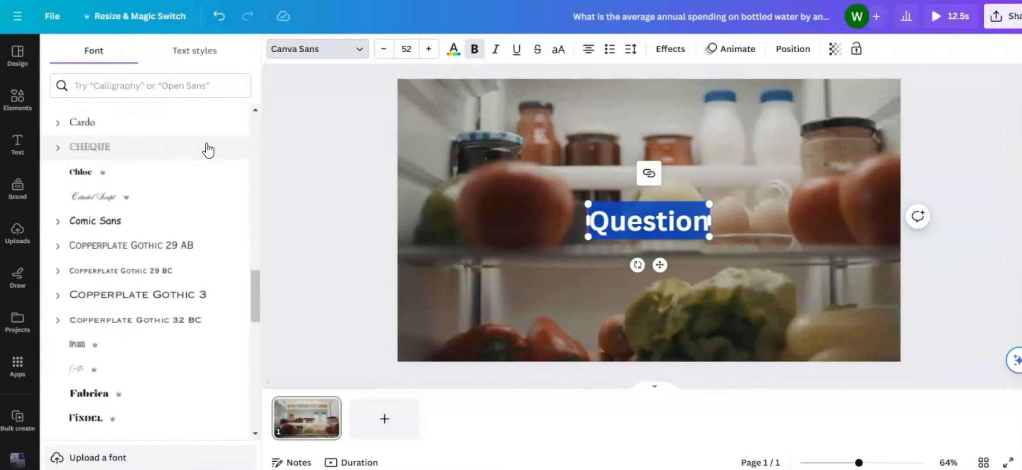
pyautogui.click(87, 349)
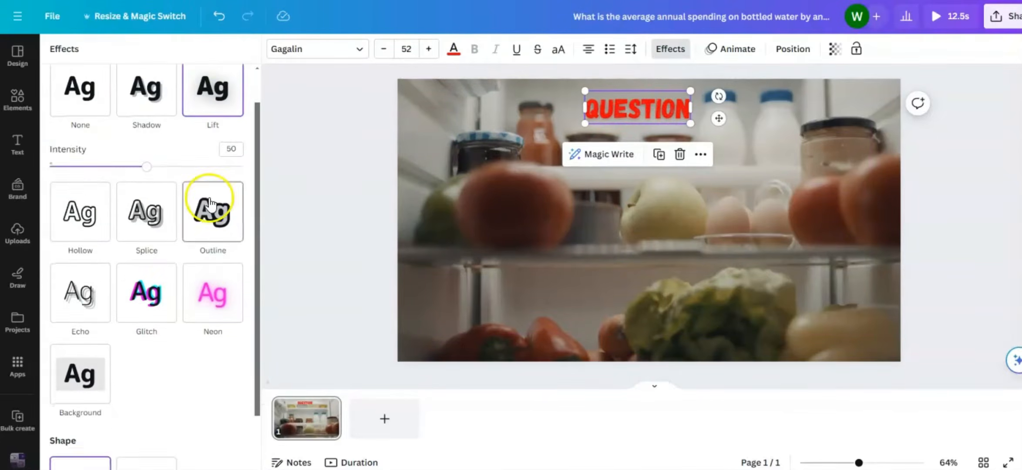
pyautogui.click(210, 204)
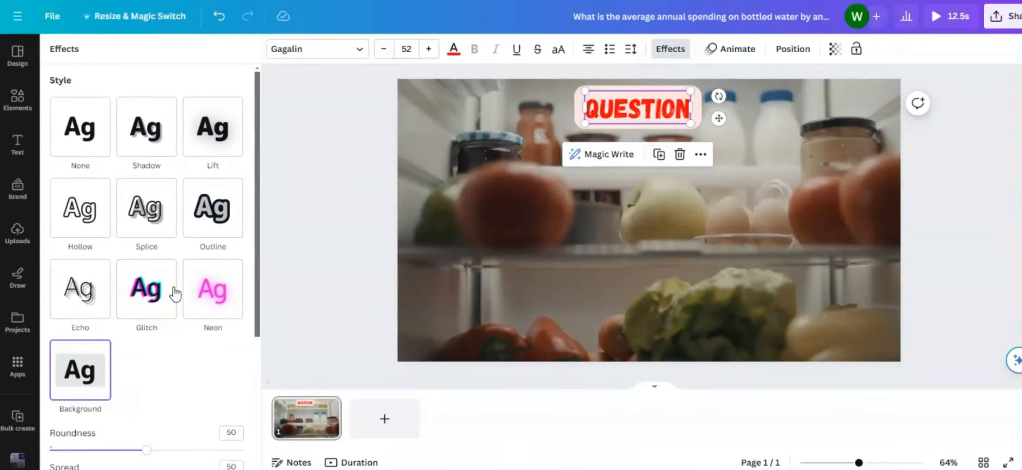
# Build white Option A, Option B and Option C boxes with red letter circles, and color the Correct Answer box green.
pyautogui.click(25, 102)
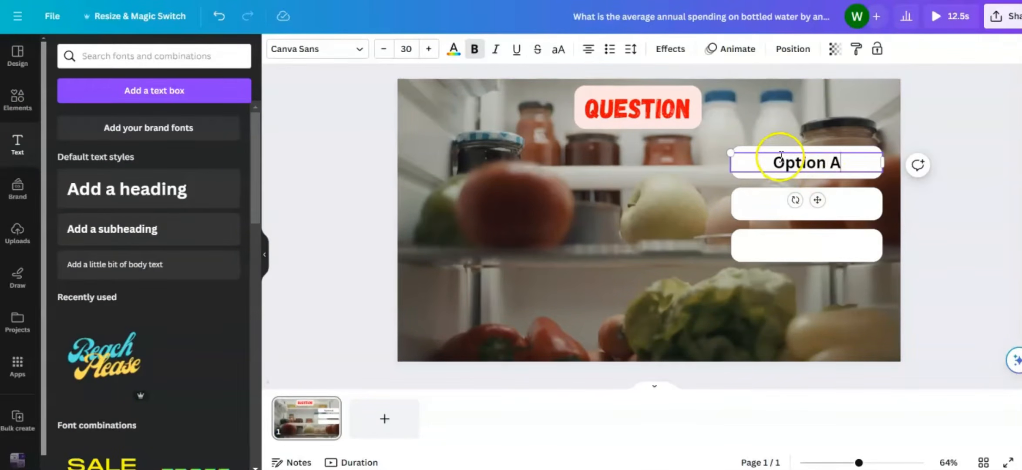
pyautogui.click(783, 164)
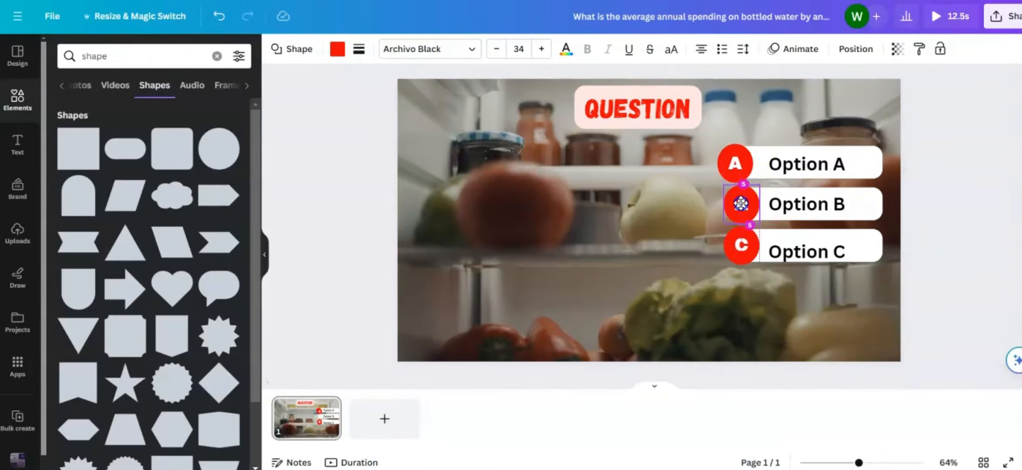
pyautogui.click(676, 261)
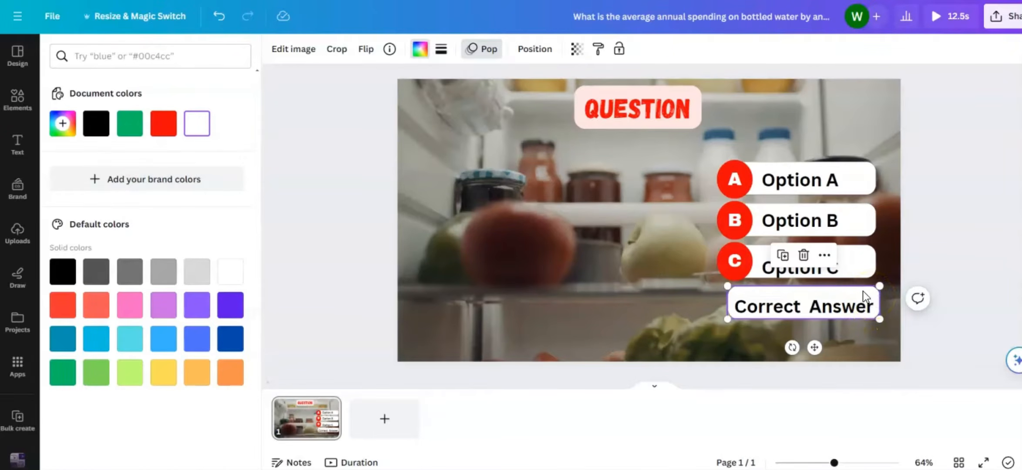
pyautogui.click(130, 131)
pyautogui.click(696, 305)
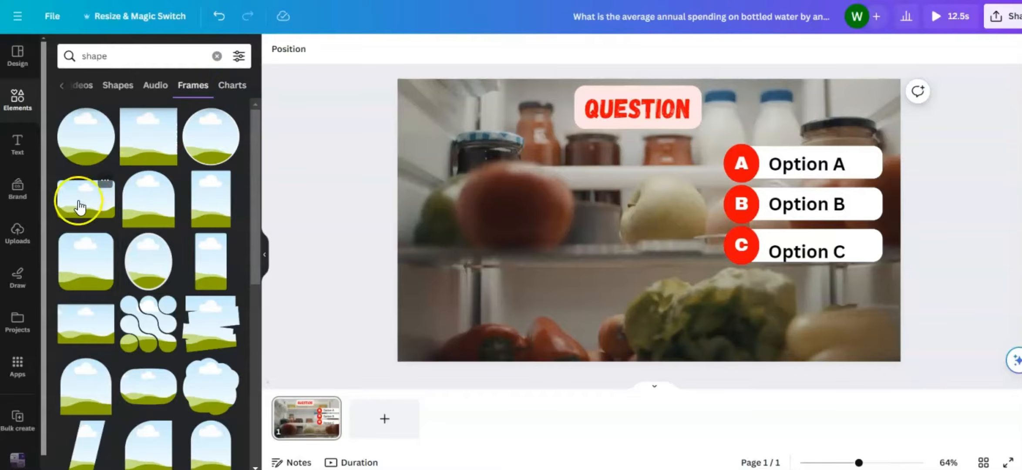
# Add a rounded rectangular picture frame, and place and size it beside the answer options.
pyautogui.click(79, 207)
pyautogui.moveTo(577, 206); pyautogui.dragTo(464, 211)
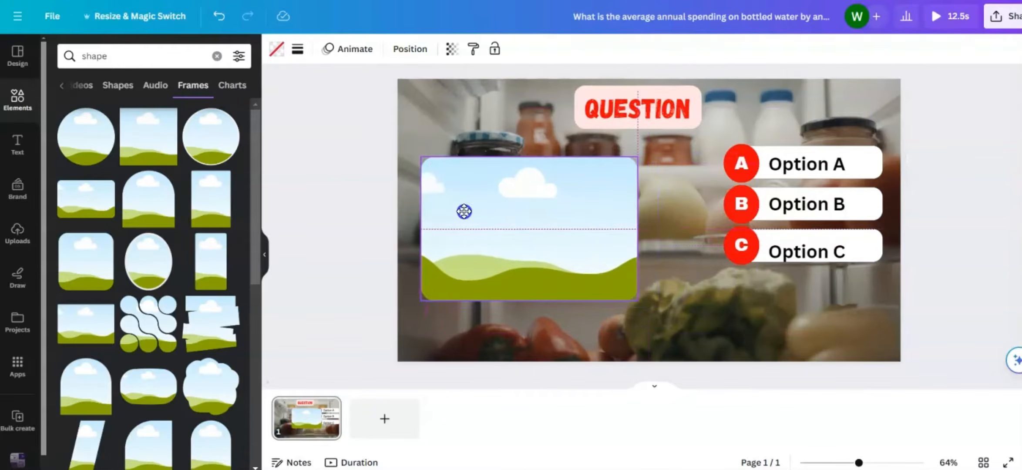
pyautogui.moveTo(639, 305); pyautogui.dragTo(696, 297)
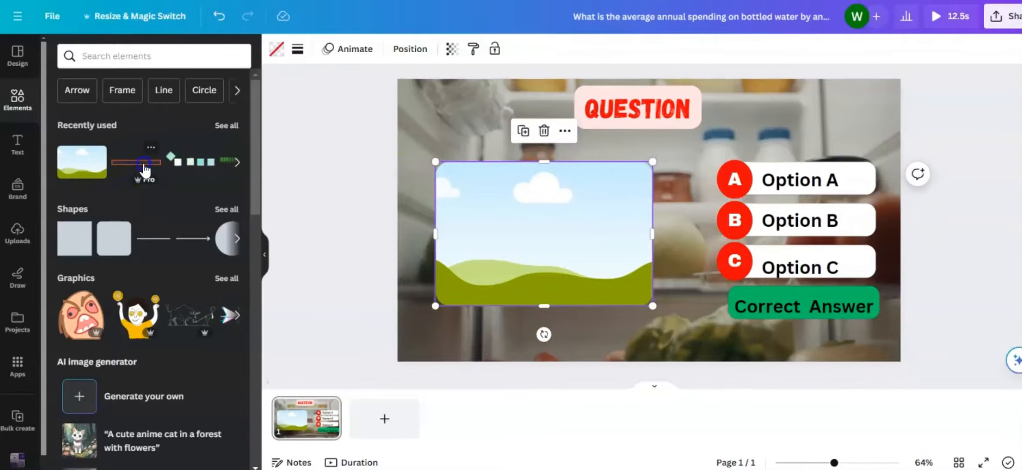
# Add the animated orange striped progress bar, shrink it and center it below the picture frame.
pyautogui.click(146, 165)
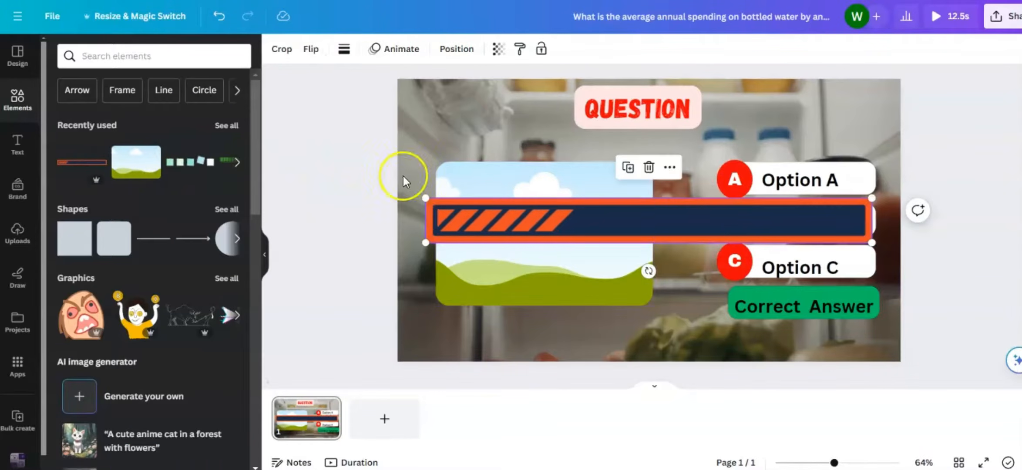
pyautogui.moveTo(530, 222); pyautogui.dragTo(526, 332)
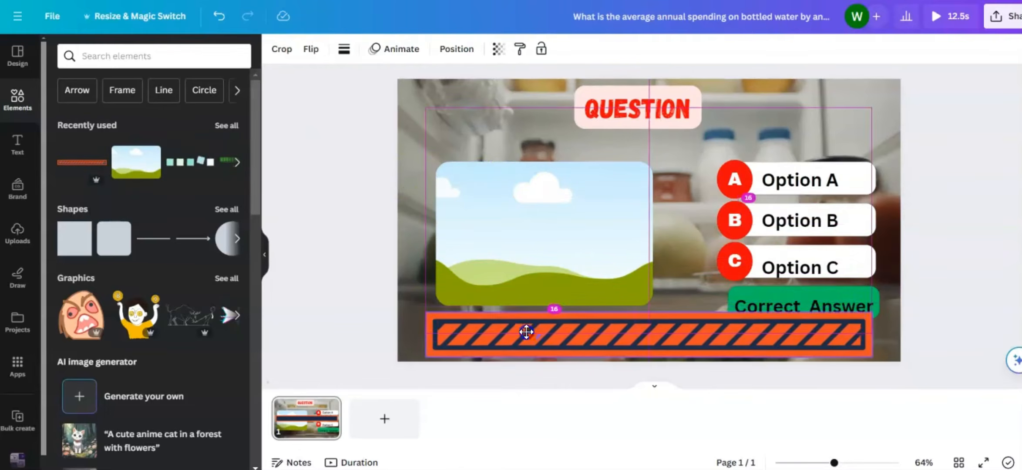
pyautogui.moveTo(426, 312); pyautogui.dragTo(564, 327)
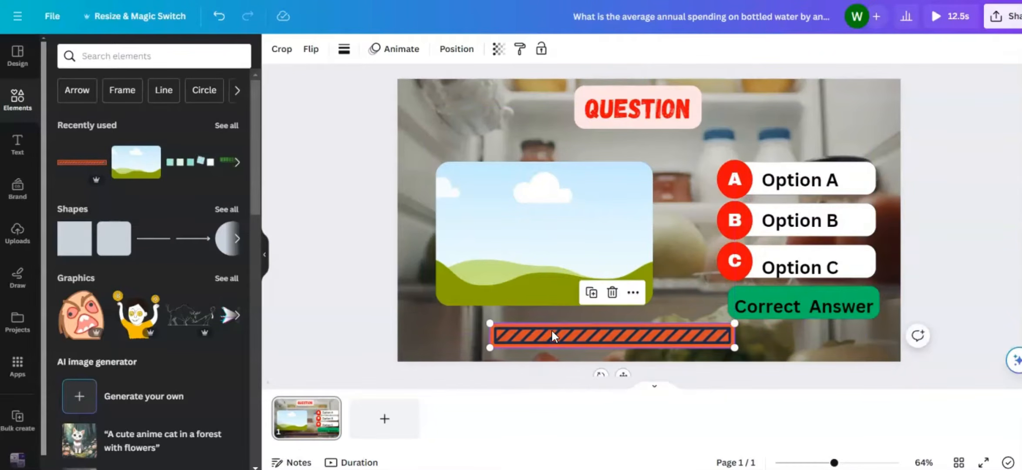
# Apply the Pop text animation to the QUESTION heading.
pyautogui.click(694, 133)
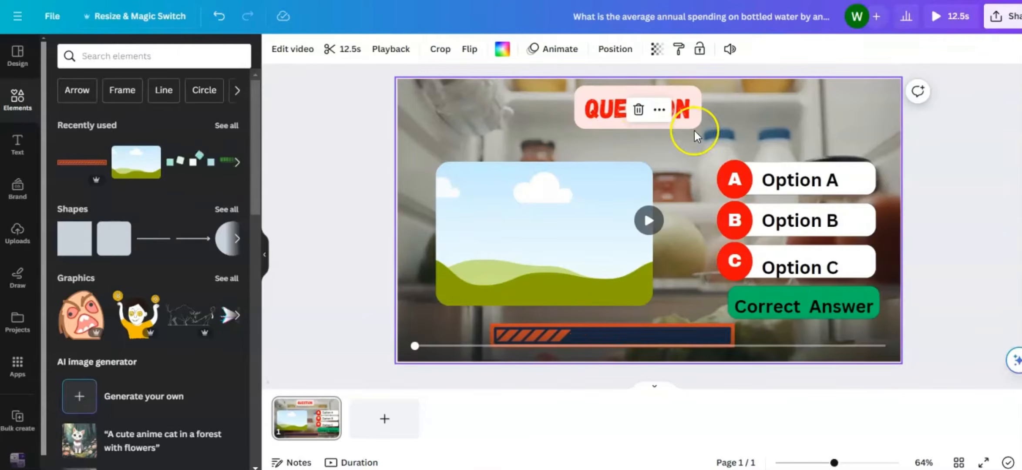
pyautogui.click(698, 116)
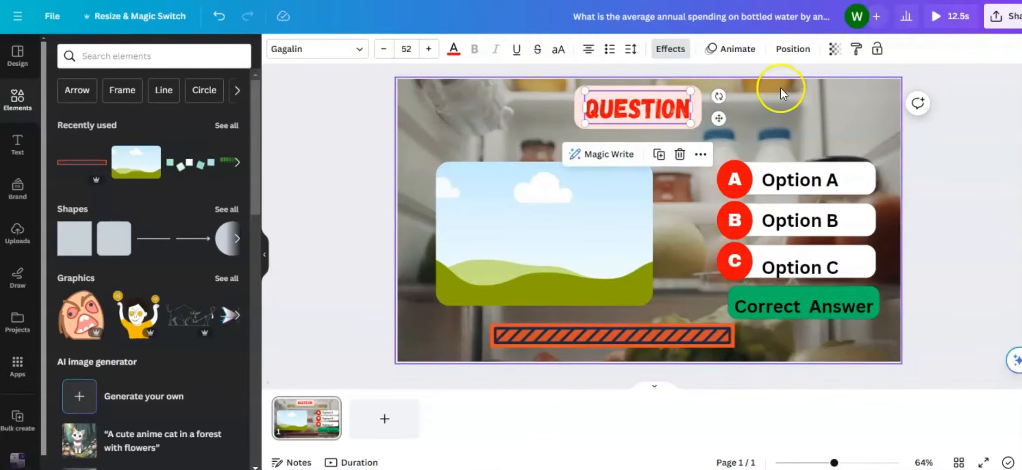
pyautogui.click(743, 52)
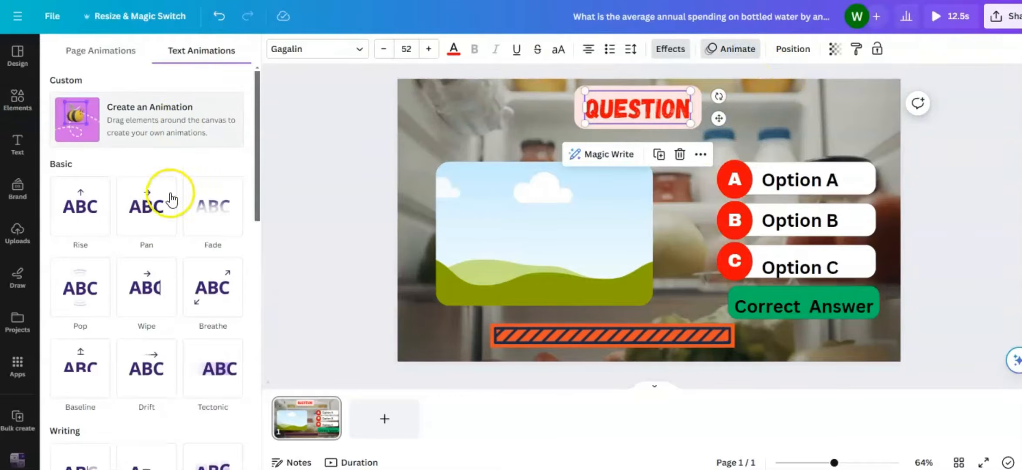
pyautogui.scroll(-8, 172, 217)
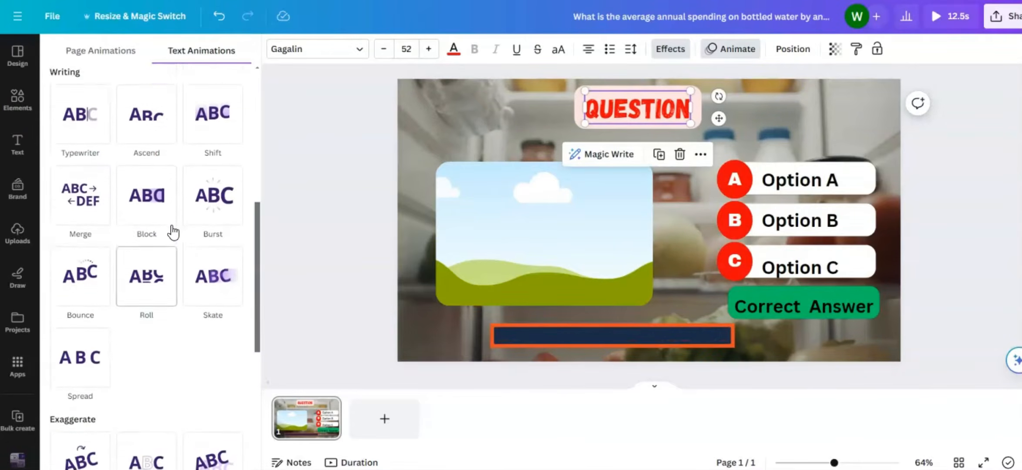
pyautogui.scroll(6, 171, 225)
pyautogui.click(95, 196)
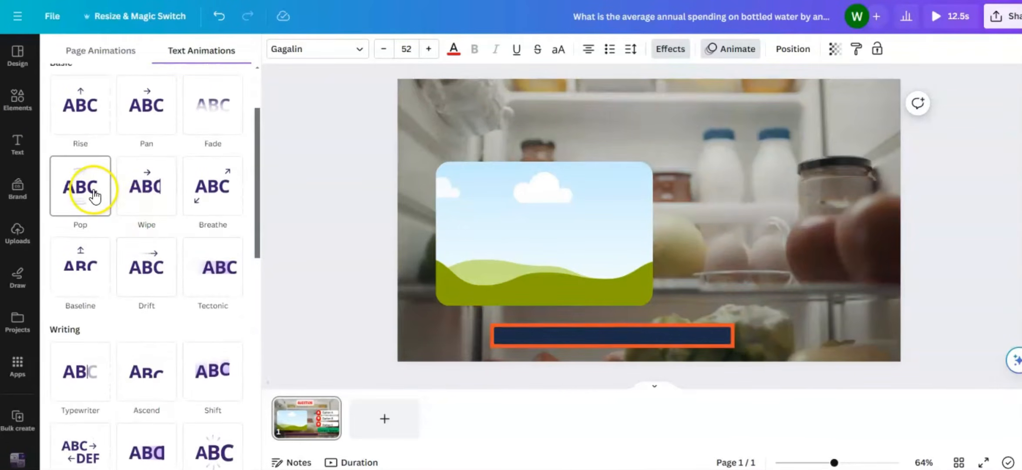
# Apply the Pan element animation to the picture frame and the answer options together.
pyautogui.click(647, 205)
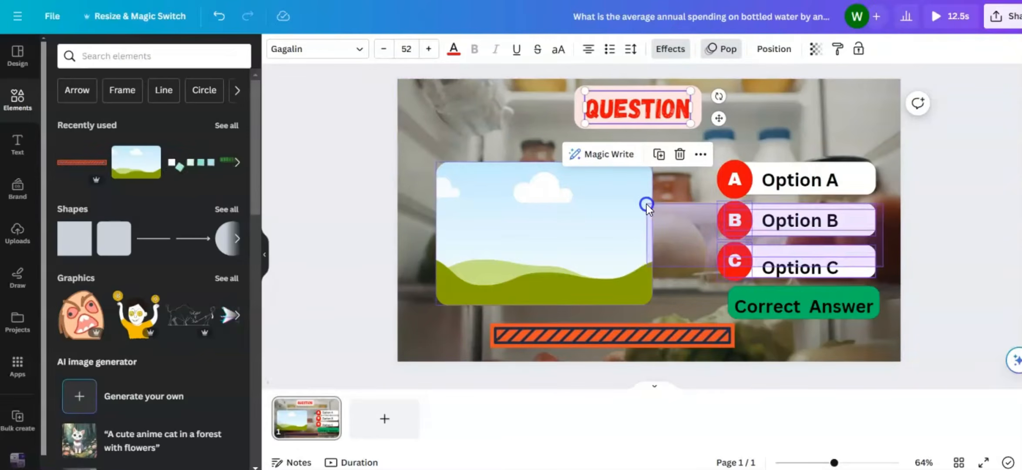
pyautogui.click(818, 48)
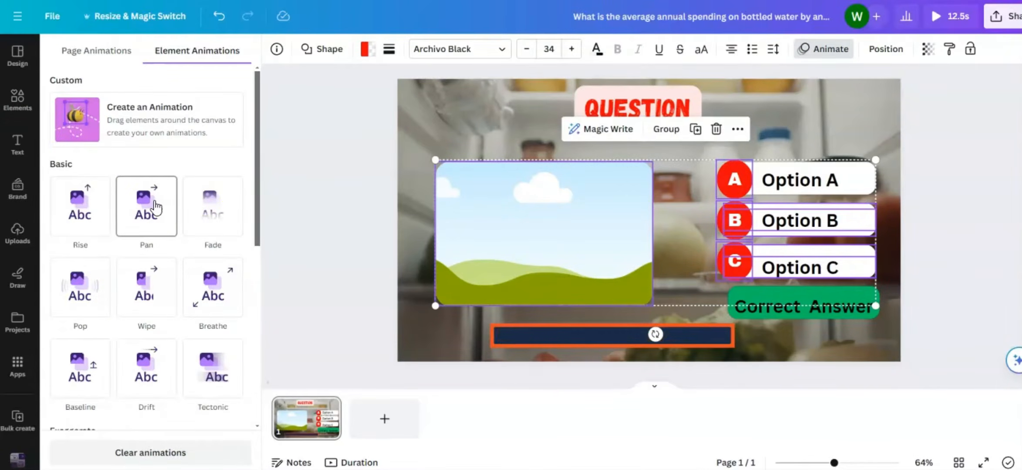
pyautogui.click(156, 208)
pyautogui.scroll(-4, 141, 294)
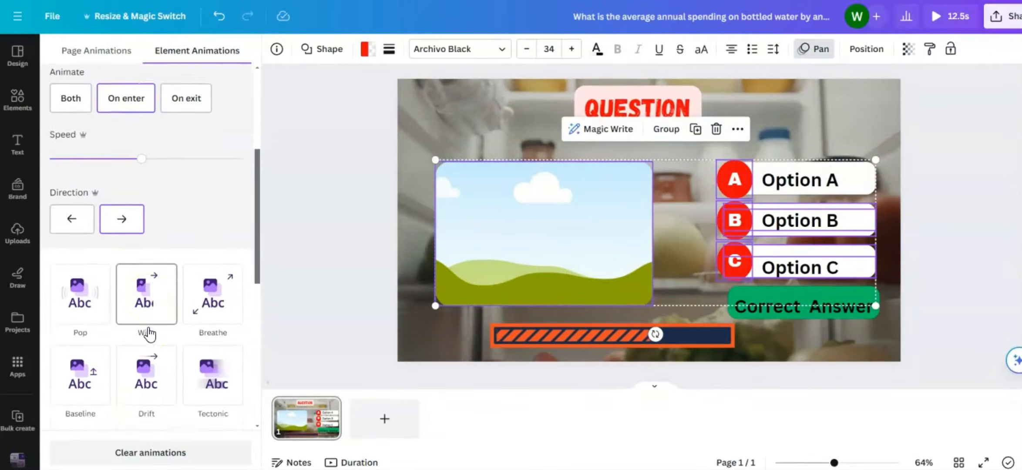
pyautogui.scroll(-1, 148, 334)
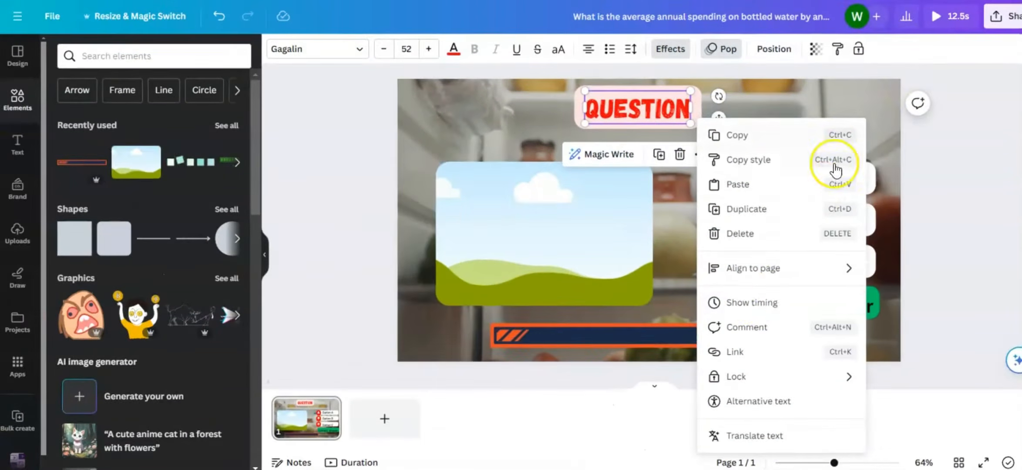
# Show the timing of the QUESTION heading and stretch its duration across the whole page.
pyautogui.click(510, 218)
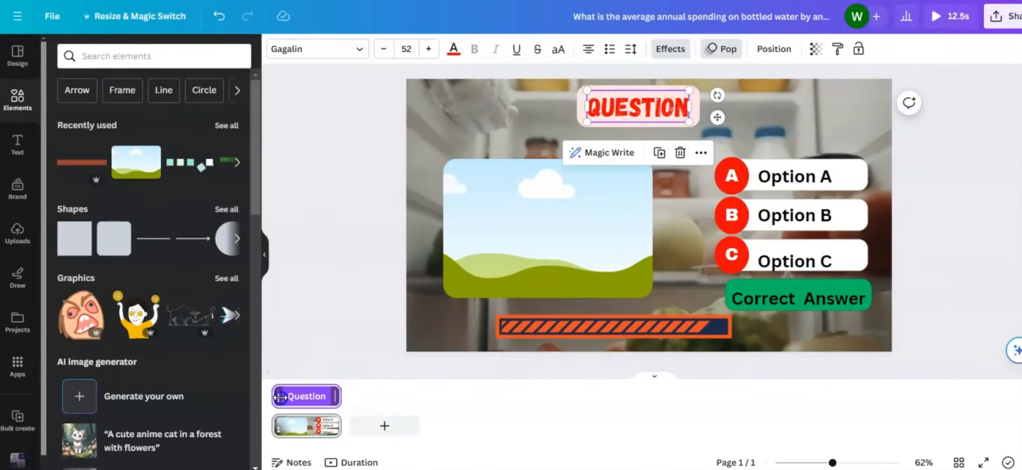
pyautogui.moveTo(280, 398); pyautogui.dragTo(273, 399)
pyautogui.moveTo(335, 396)
pyautogui.mouseDown()
pyautogui.moveTo(299, 395)
pyautogui.moveTo(353, 397)
pyautogui.mouseUp()
pyautogui.click(873, 172)
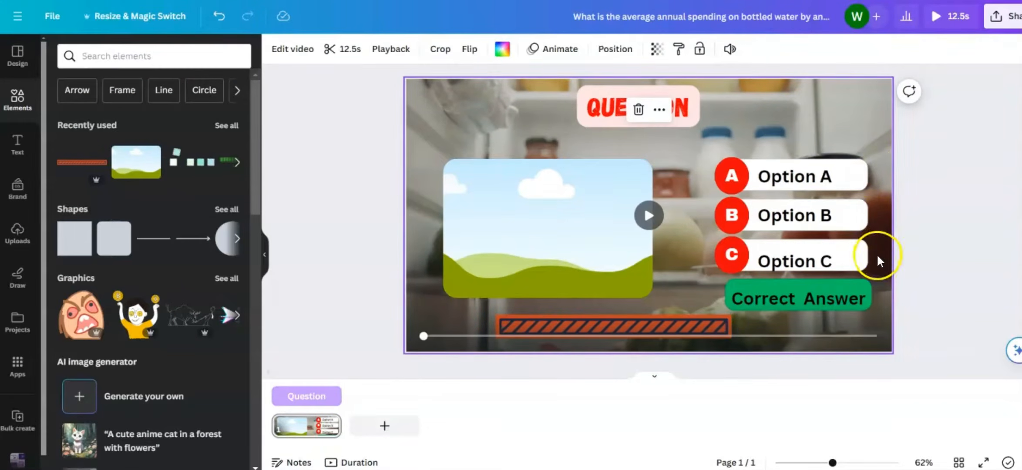
# Stagger the element timing so the picture frame, answer options and progress bar start after the QUESTION heading.
pyautogui.moveTo(712, 256); pyautogui.dragTo(587, 192)
pyautogui.rightClick(588, 192)
pyautogui.moveTo(280, 396); pyautogui.dragTo(330, 397)
pyautogui.click(608, 327)
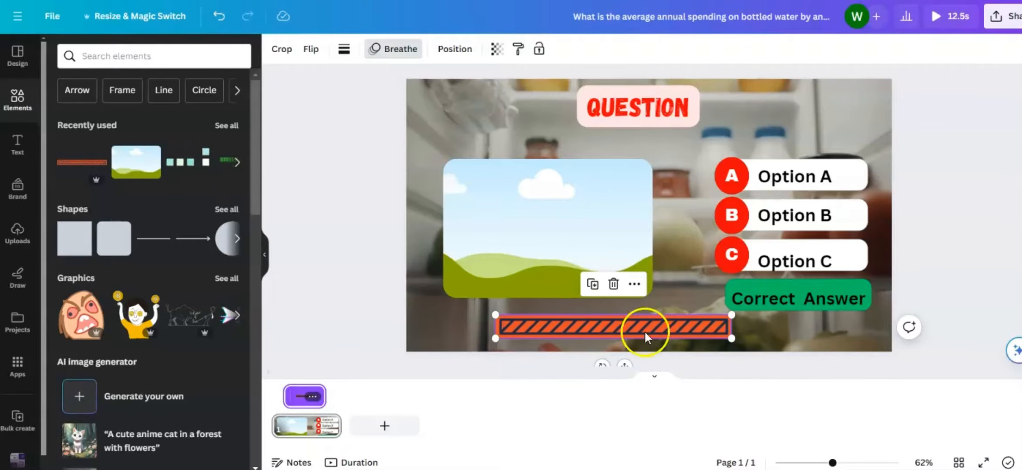
pyautogui.moveTo(881, 306); pyautogui.dragTo(771, 290)
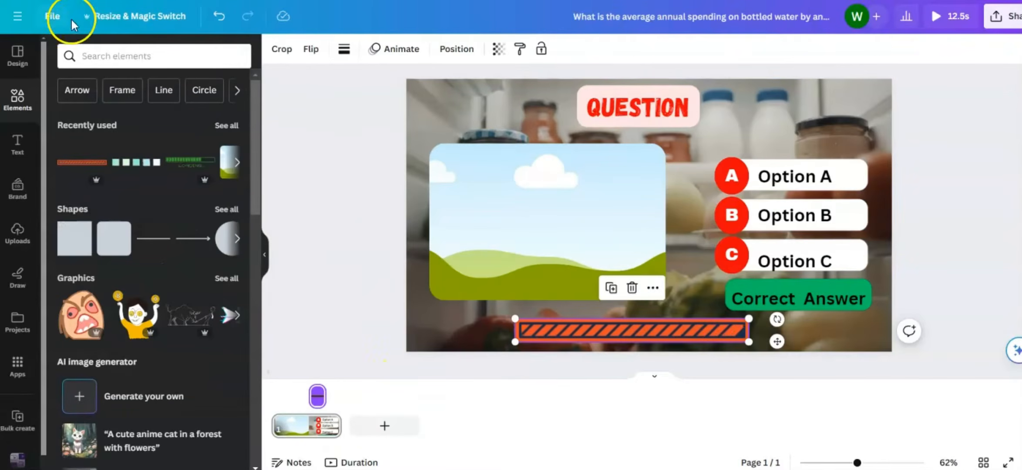
# Search the audio elements for "Champagne Cork Pop" and add the Champagne Cork Pop 1 sound to the page.
pyautogui.click(100, 56)
pyautogui.write('Champagne Cork Pop')
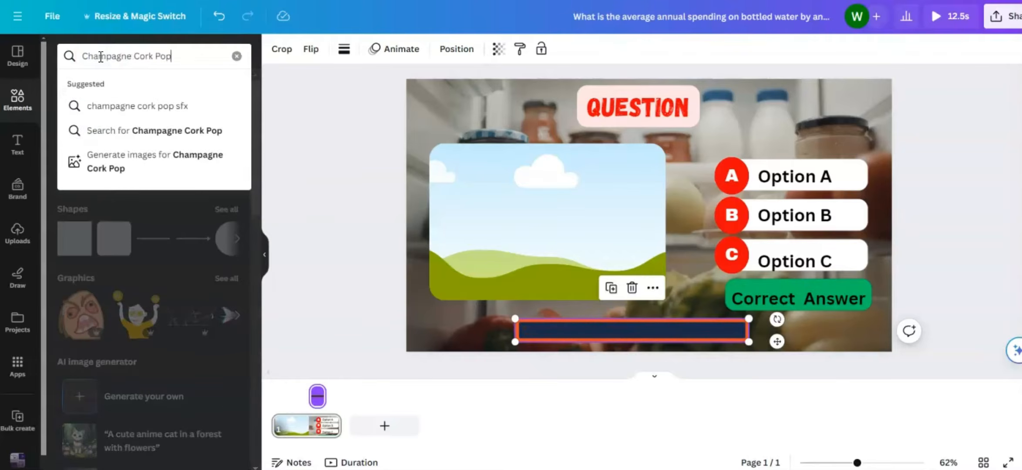
pyautogui.press('Return')
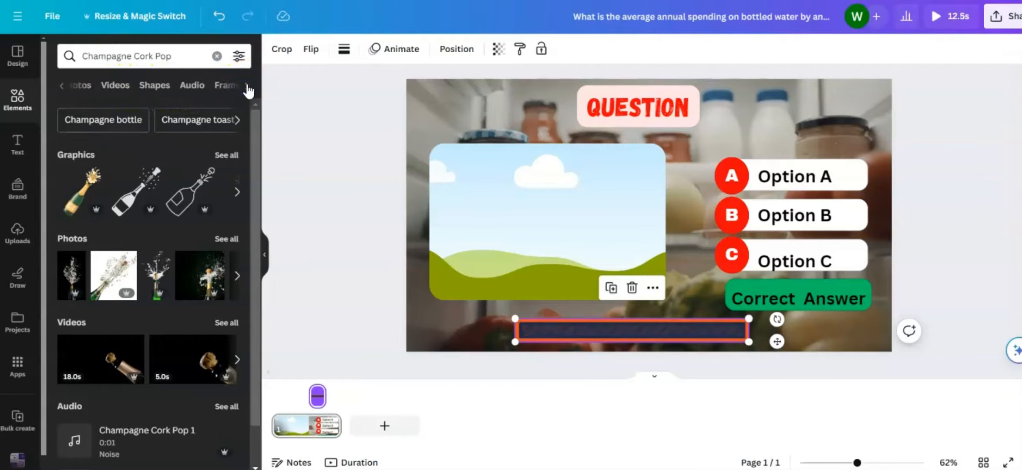
pyautogui.click(195, 87)
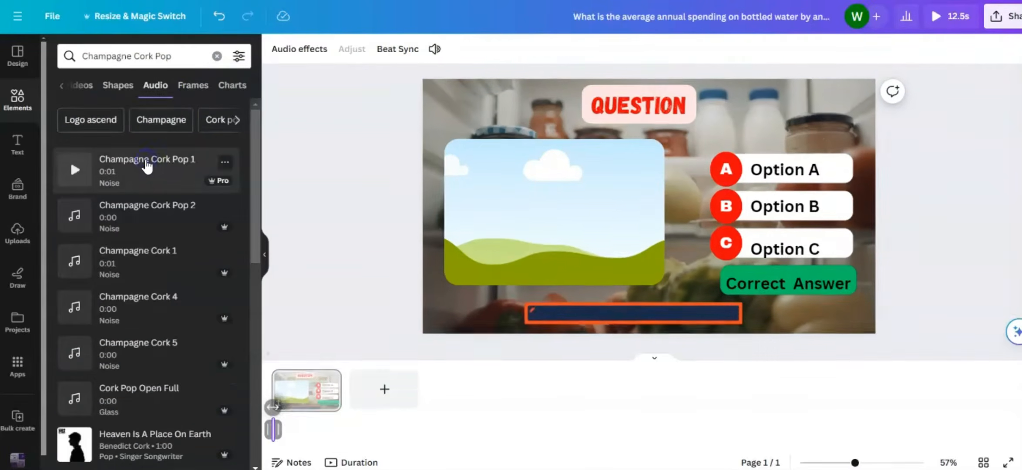
# Search the audio for "Whoosh", narrow it to "Whoosh transition", and add Whoosh Transition 1 sounds for the answer options.
pyautogui.click(216, 56)
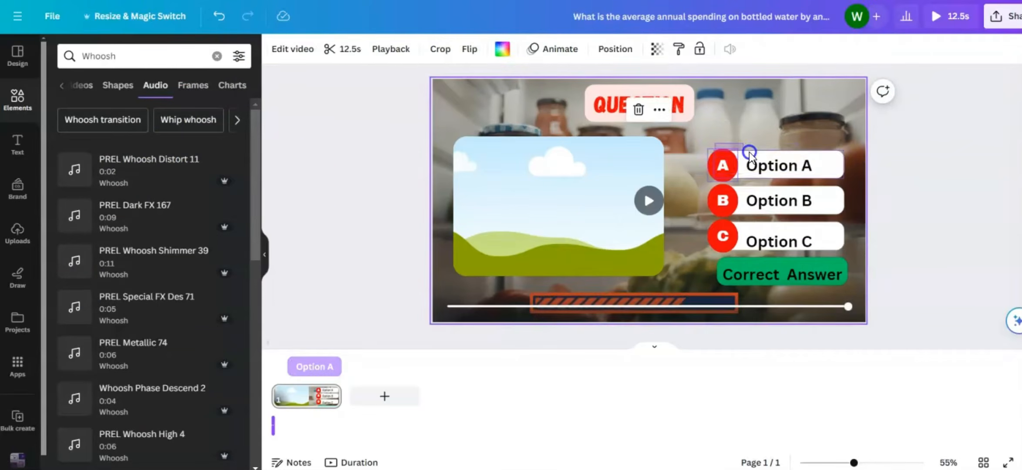
pyautogui.click(750, 153)
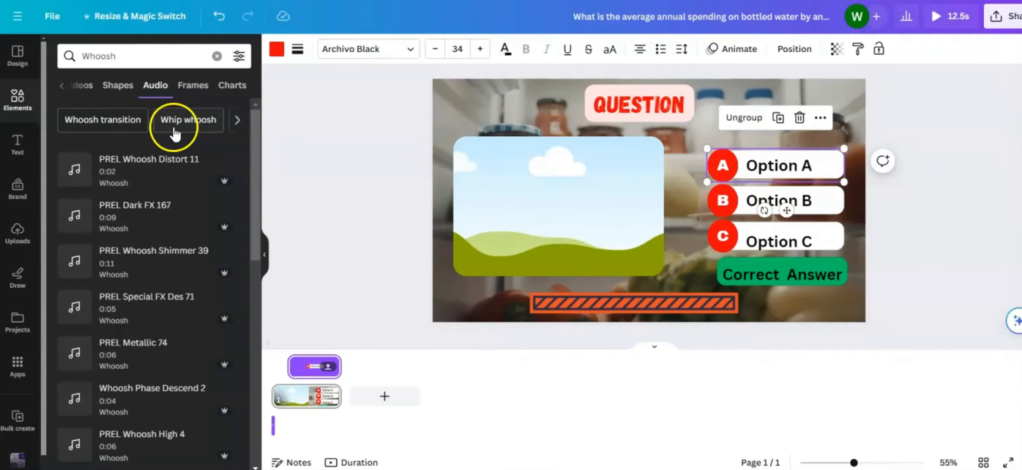
pyautogui.click(237, 120)
pyautogui.click(61, 124)
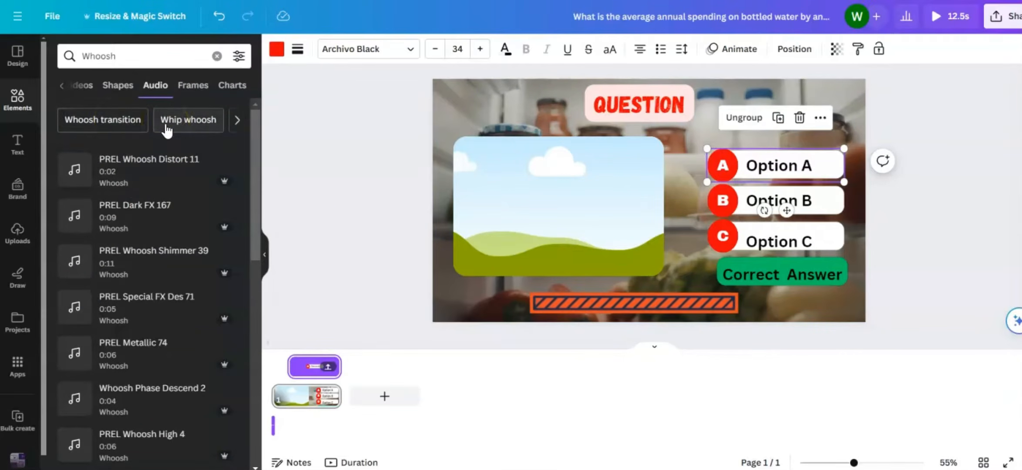
pyautogui.click(93, 120)
pyautogui.click(166, 218)
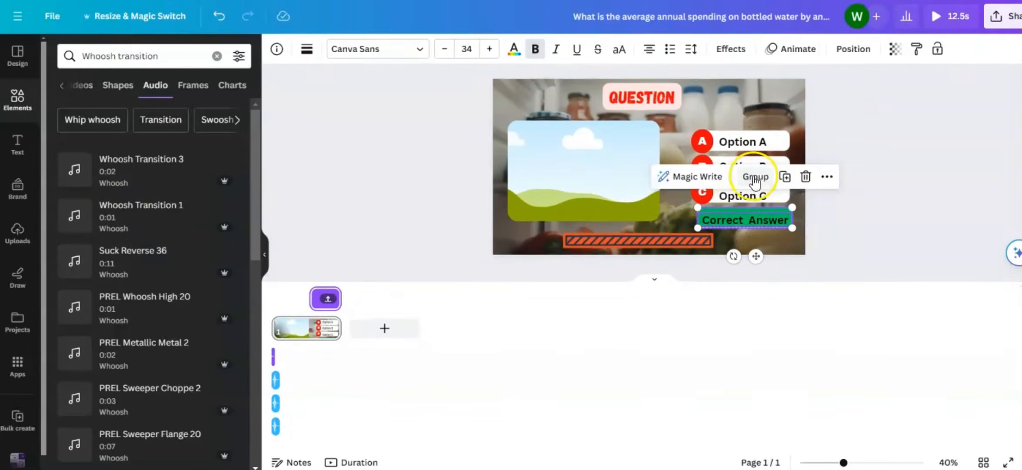
# Search the audio for "bell", add the Desk Bell Ring sound for the correct answer, and preview the page.
pyautogui.click(217, 56)
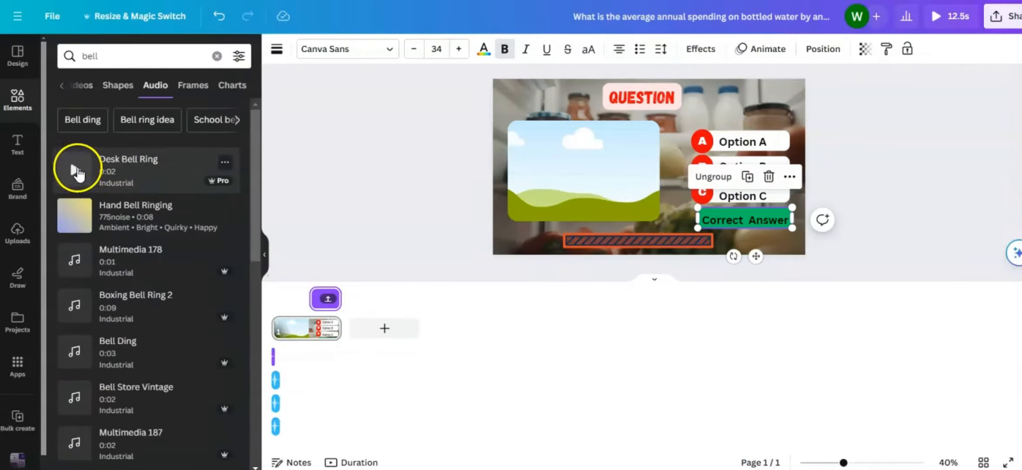
pyautogui.click(131, 177)
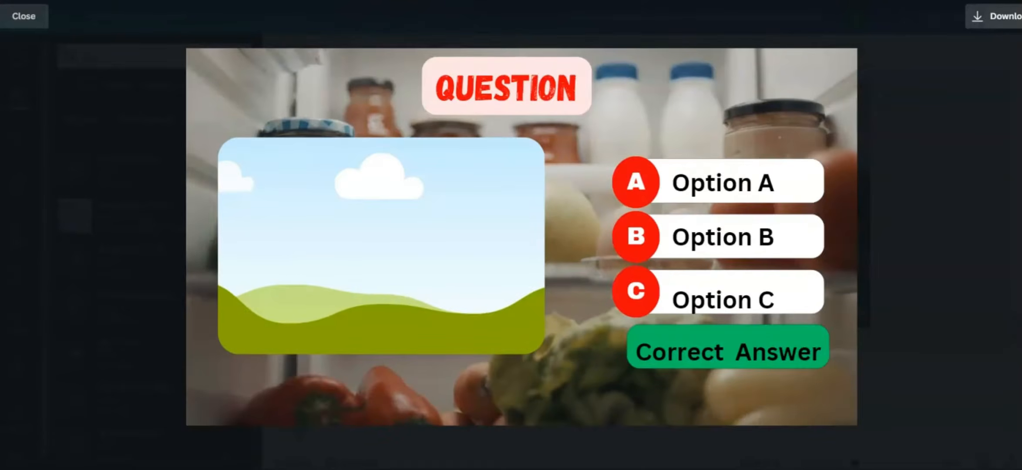
pyautogui.press('Escape')
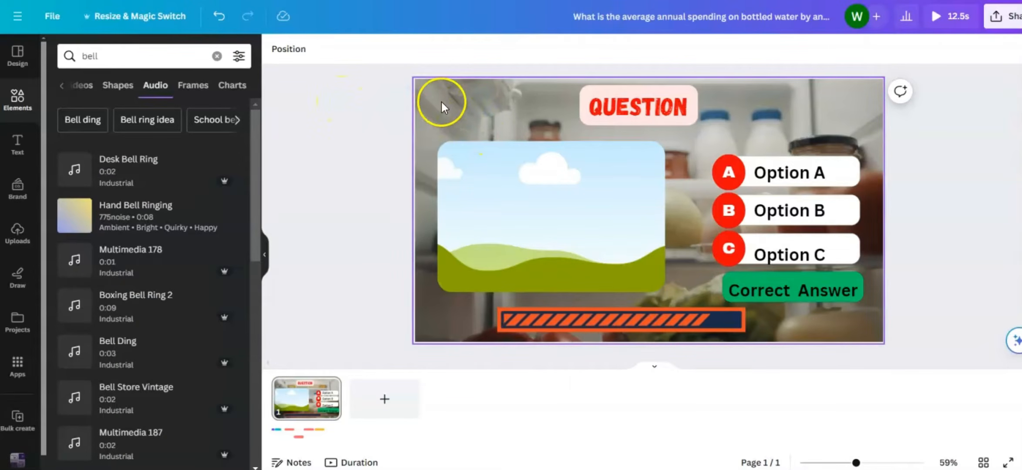
# Delete all quiz elements so only the fridge background video remains, and download that page.
pyautogui.moveTo(446, 89); pyautogui.dragTo(852, 340)
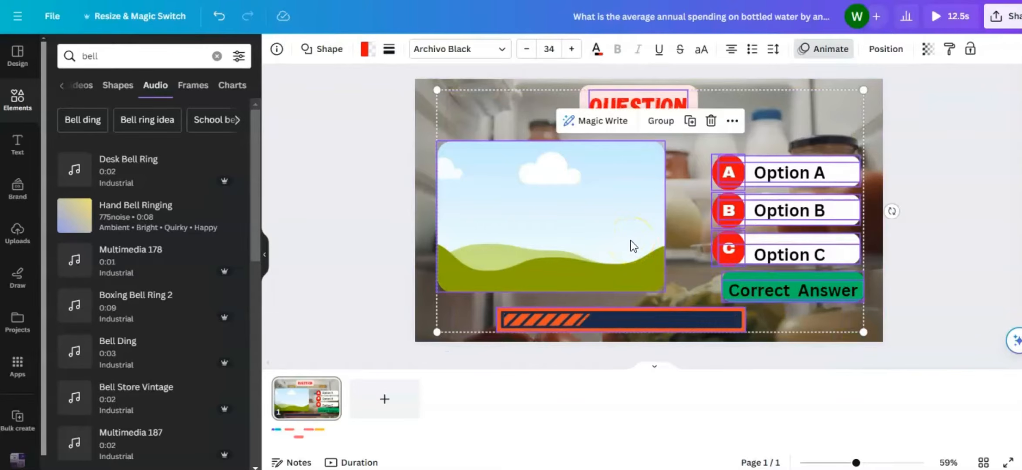
pyautogui.press('Delete')
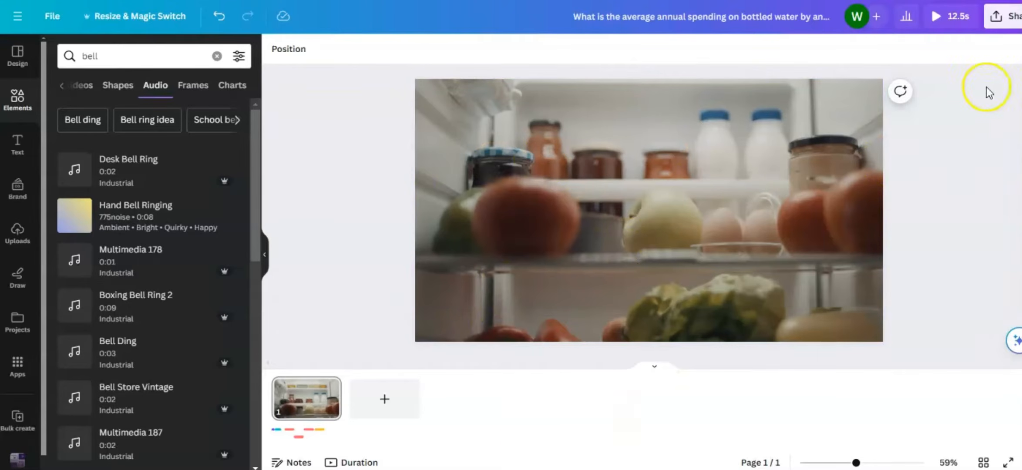
pyautogui.click(1002, 16)
pyautogui.click(826, 326)
pyautogui.click(869, 229)
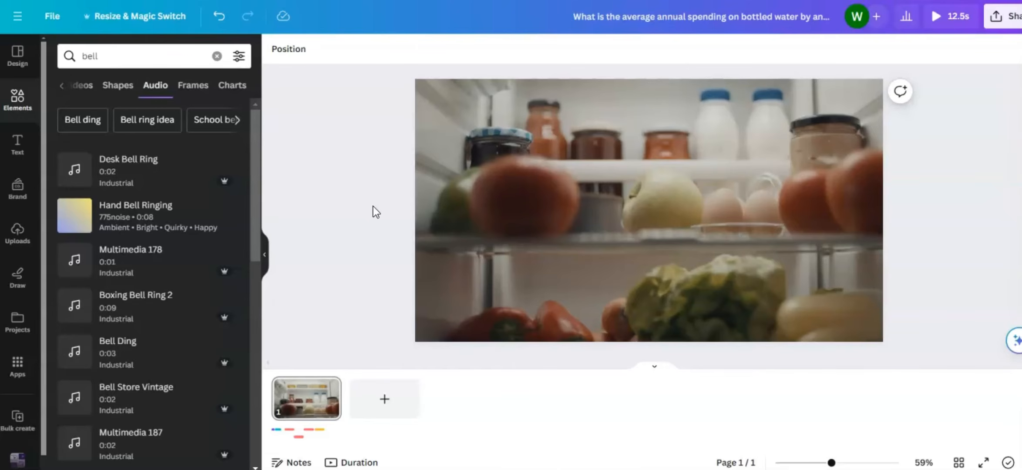
# Undo the deletion of the quiz elements and remove the existing fridge video behind them.
pyautogui.click(220, 17)
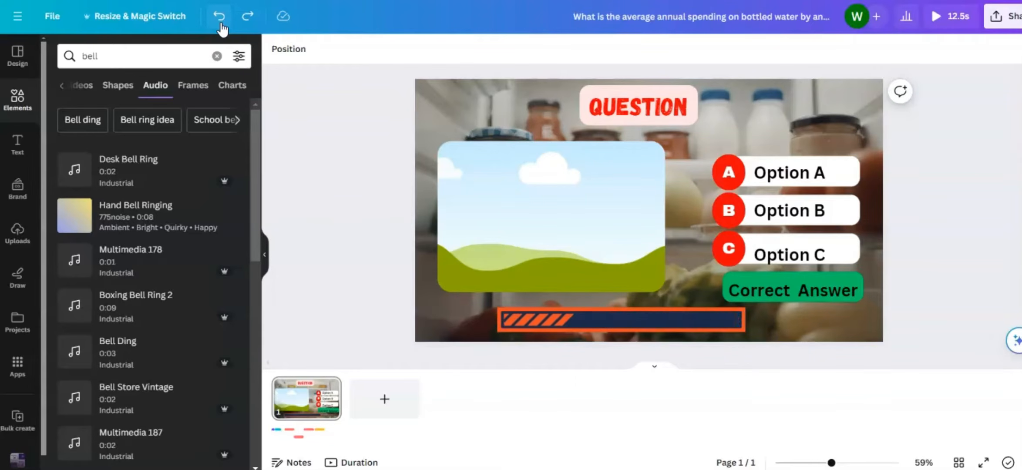
pyautogui.click(428, 96)
pyautogui.click(551, 111)
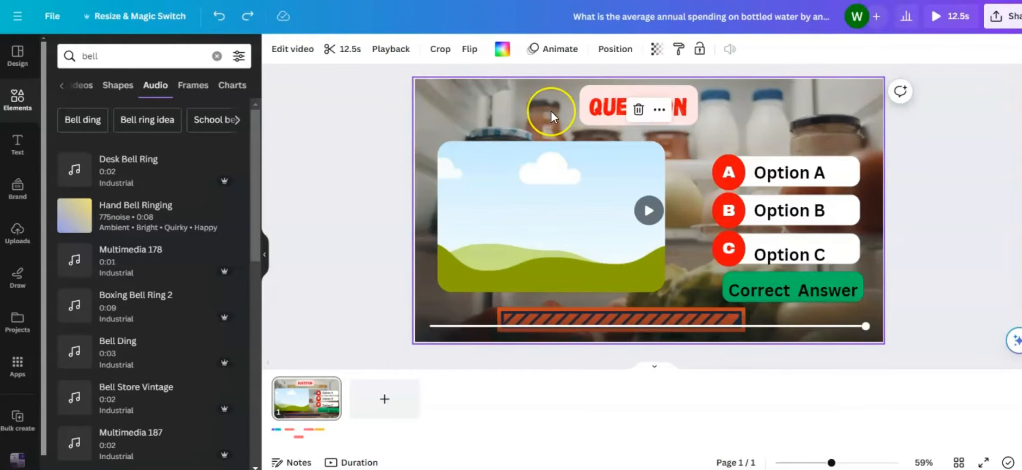
pyautogui.click(638, 110)
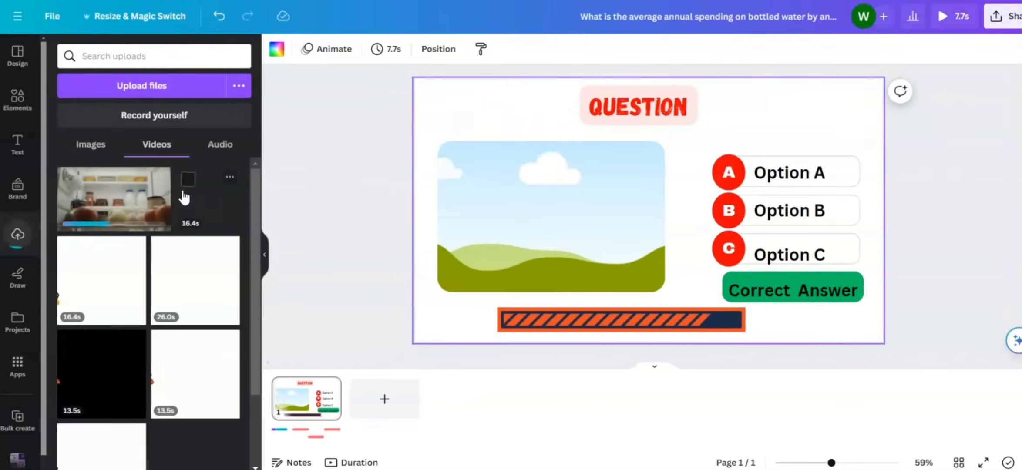
# Add the uploaded 12.5 s fridge video to the page, set it as the background, and preview the page.
pyautogui.click(114, 199)
pyautogui.rightClick(525, 209)
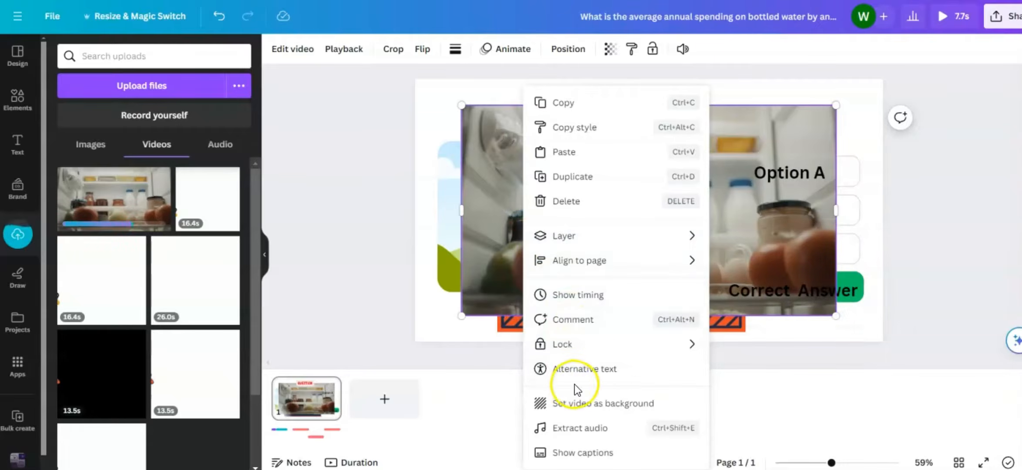
pyautogui.click(585, 403)
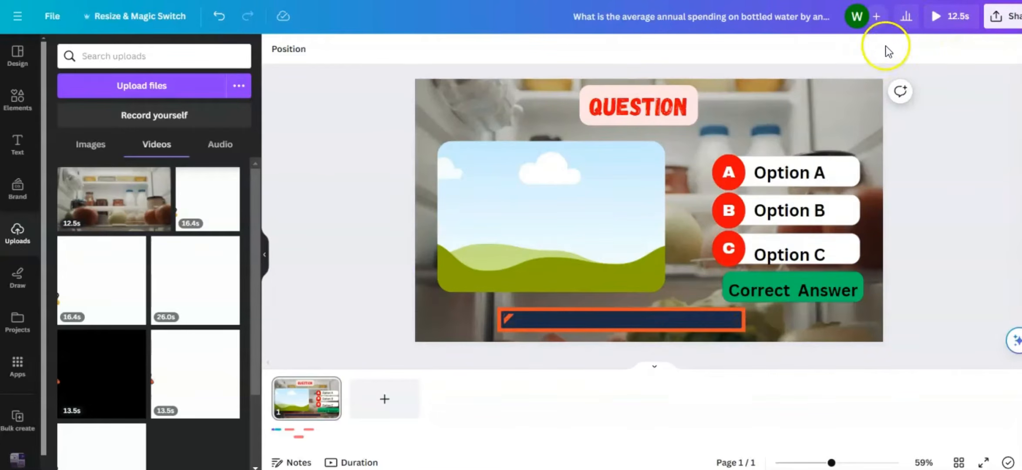
pyautogui.click(936, 16)
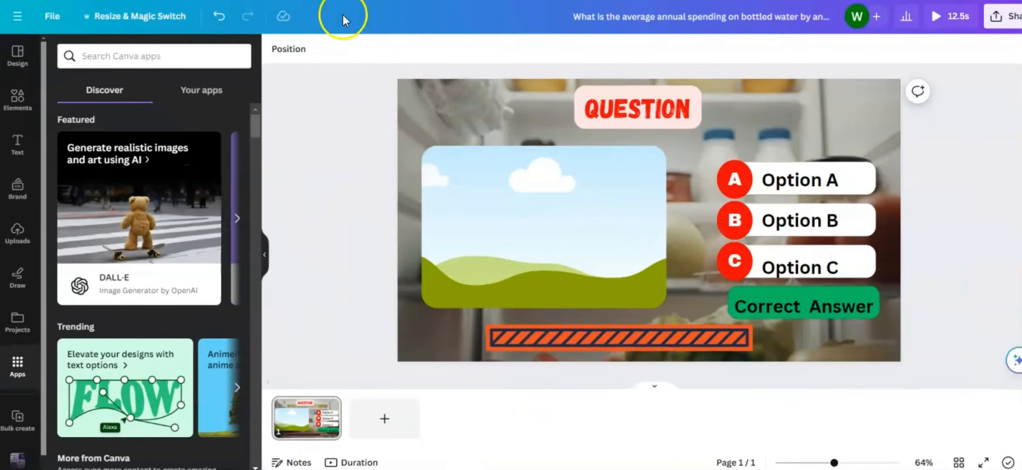
# Create a resized copy of the design in the YouTube Shorts format (1080 × 1920 px), open it and preview it.
pyautogui.click(261, 31)
pyautogui.click(279, 114)
pyautogui.write('short')
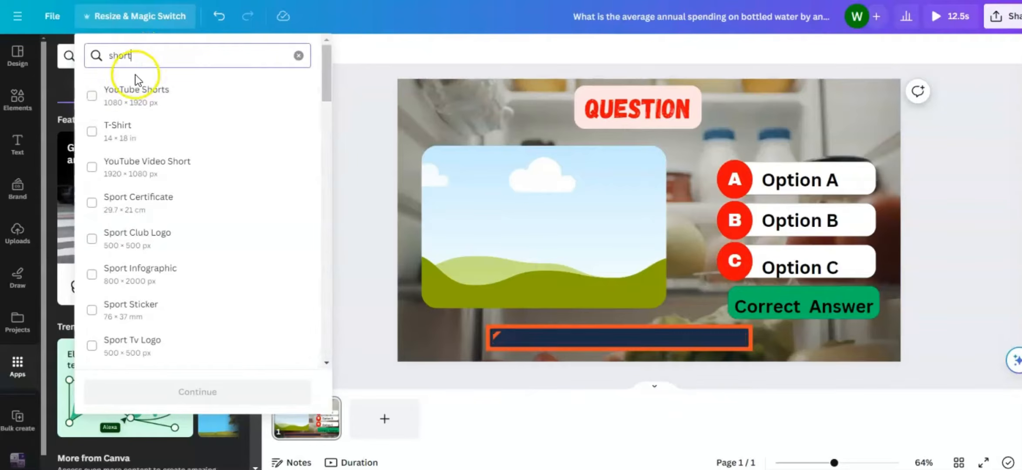
pyautogui.click(135, 92)
pyautogui.click(183, 391)
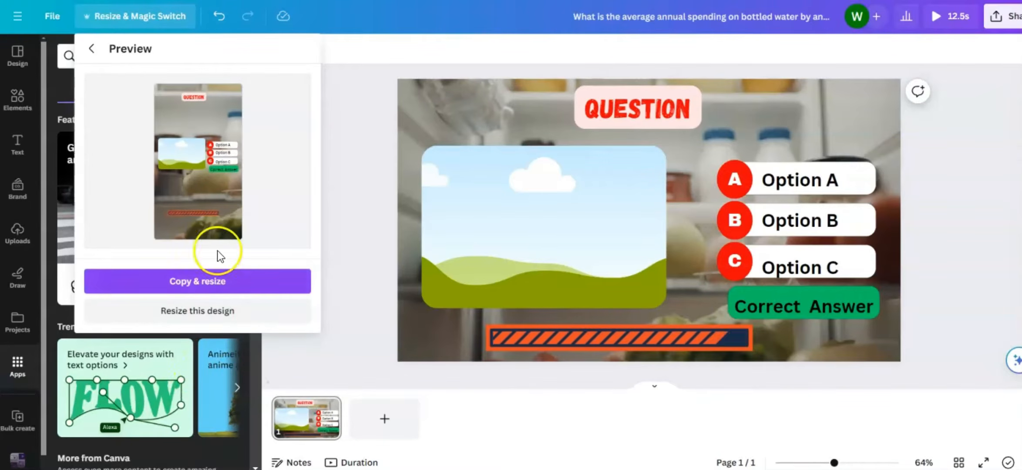
pyautogui.click(188, 282)
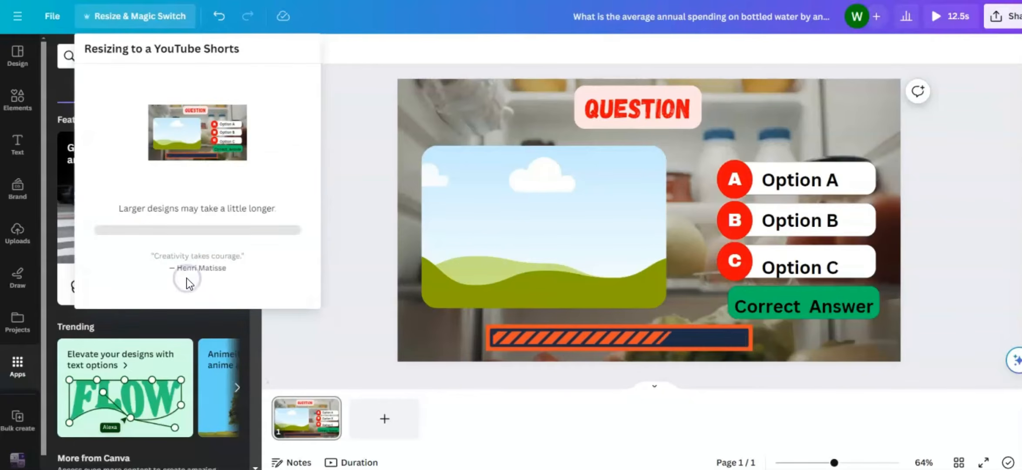
pyautogui.click(214, 152)
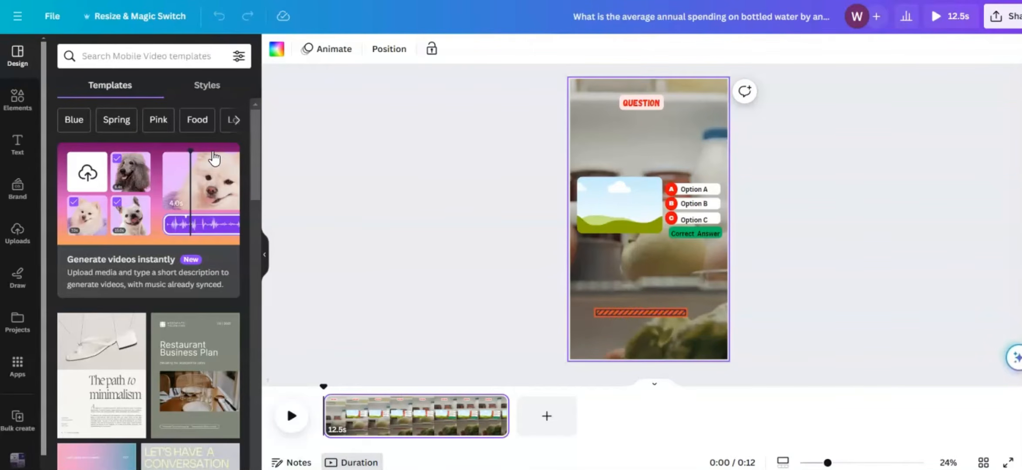
pyautogui.click(465, 180)
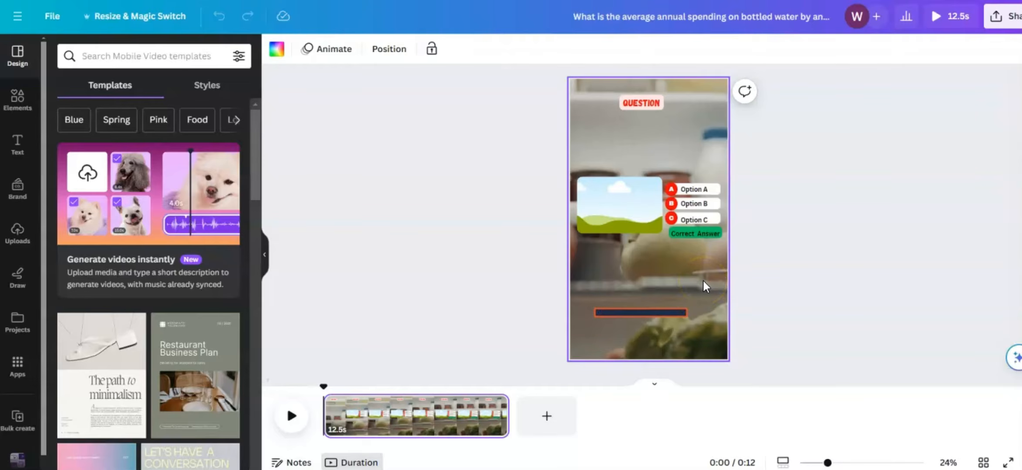
pyautogui.click(352, 122)
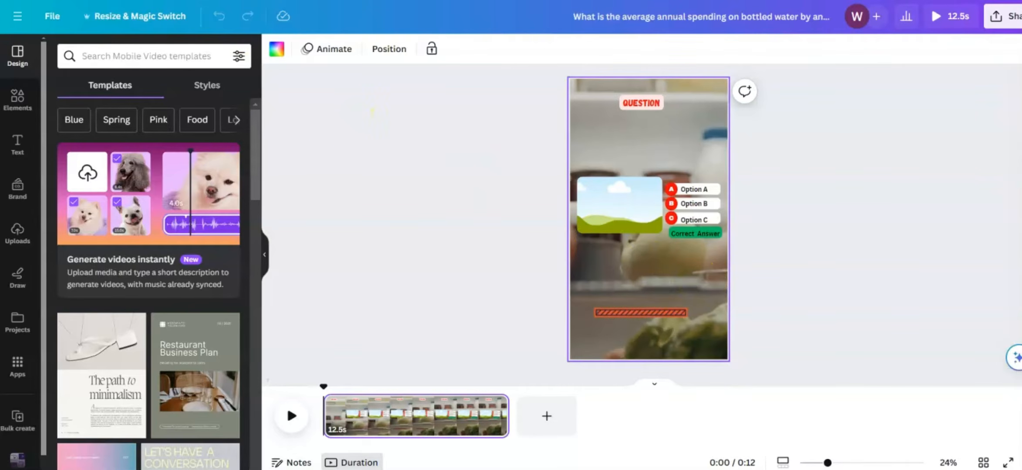
pyautogui.click(937, 16)
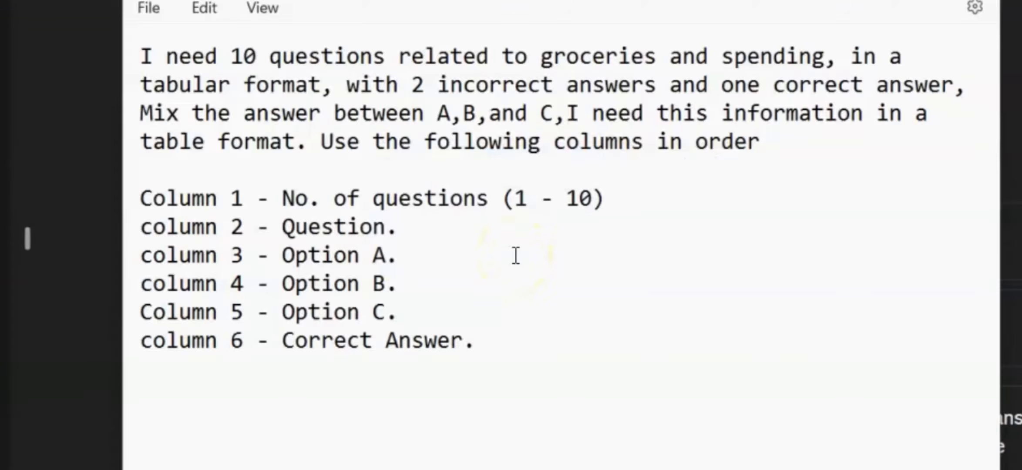
# Send ChatGPT the prompt for a table of 10 groceries and spending questions with Options A, B, C and Correct Answer, and review the reply.
pyautogui.moveTo(140, 56); pyautogui.dragTo(333, 85)
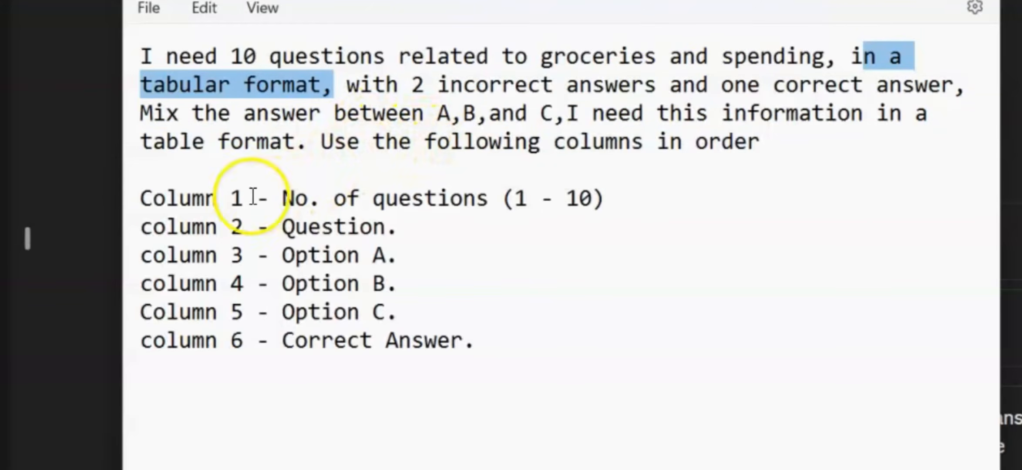
pyautogui.moveTo(140, 198); pyautogui.dragTo(479, 340)
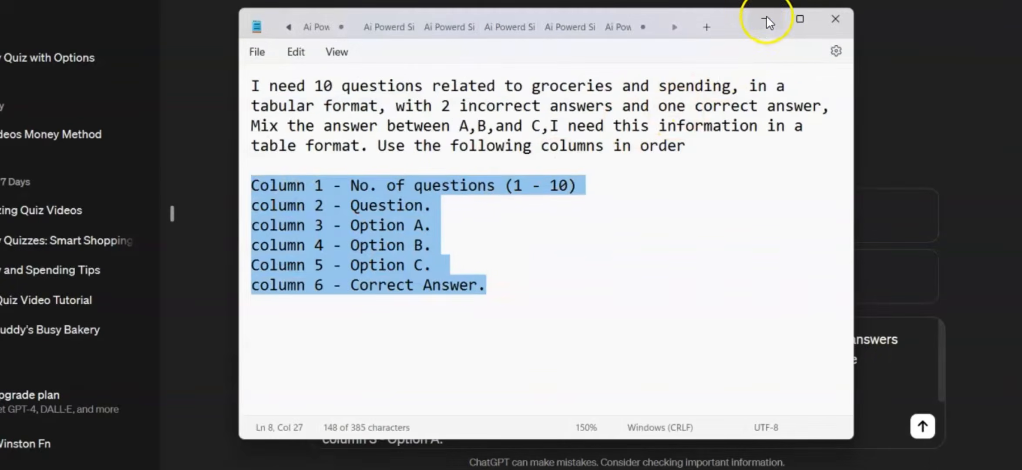
pyautogui.click(766, 20)
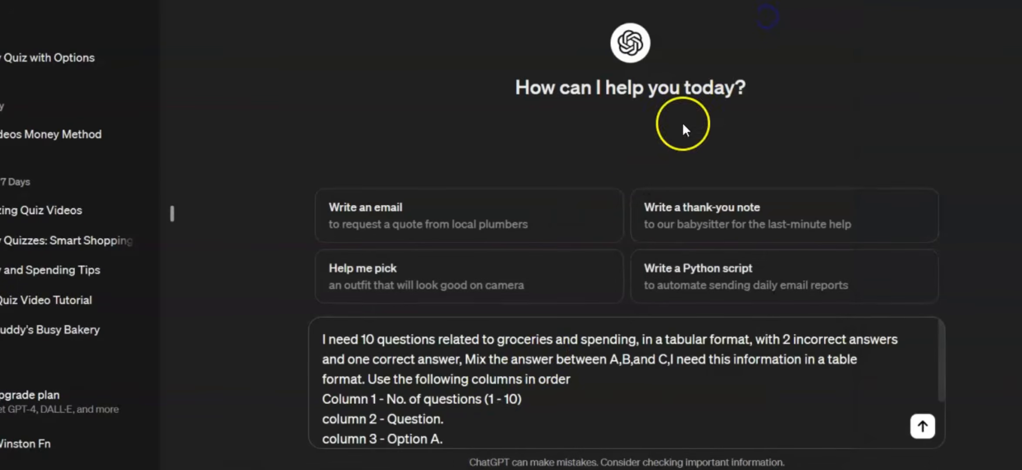
pyautogui.scroll(-3, 491, 391)
pyautogui.scroll(3, 491, 392)
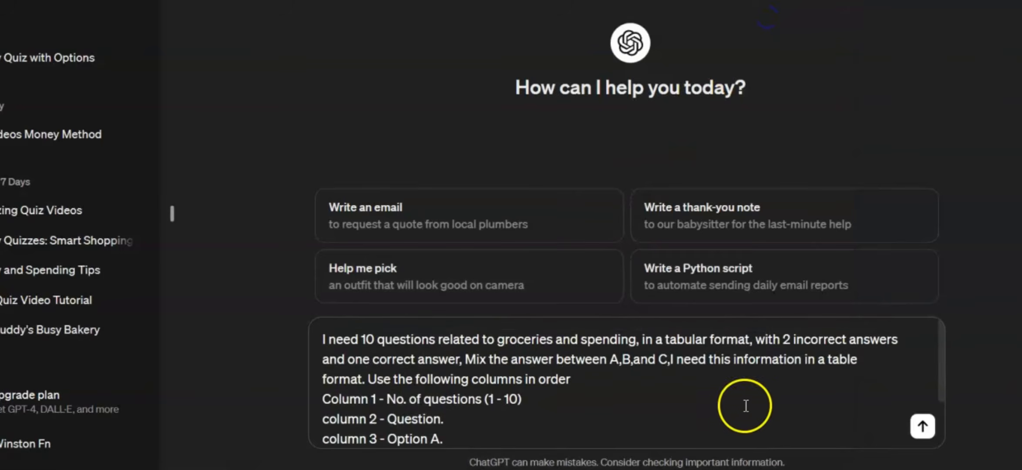
pyautogui.click(927, 437)
pyautogui.scroll(5, 493, 103)
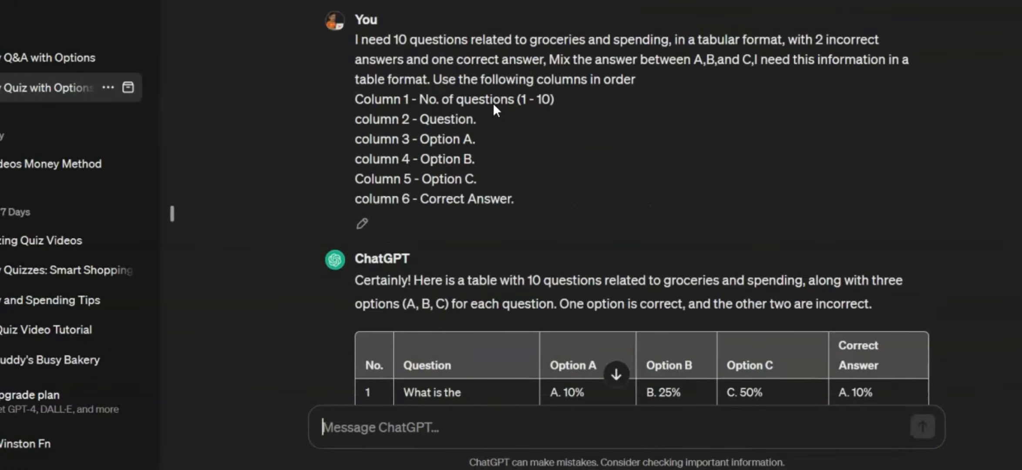
pyautogui.scroll(-6, 492, 103)
pyautogui.scroll(-10, 494, 104)
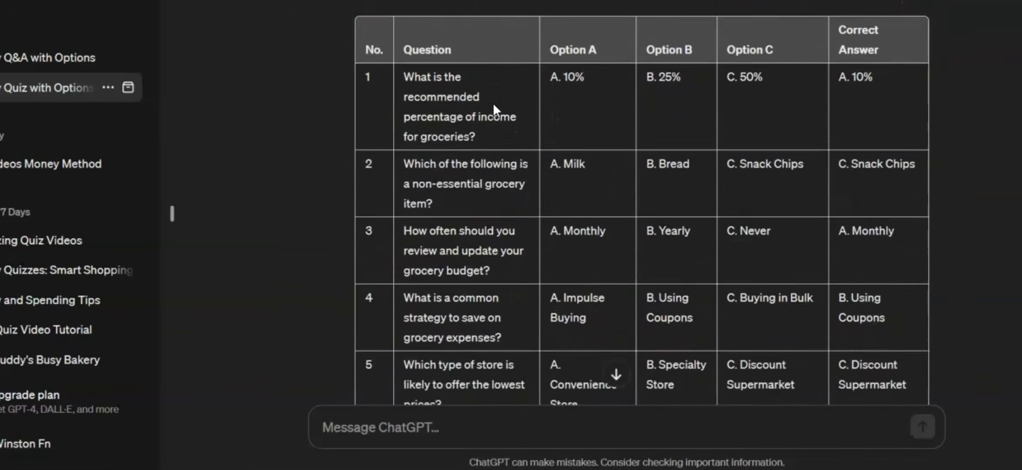
pyautogui.scroll(10, 493, 104)
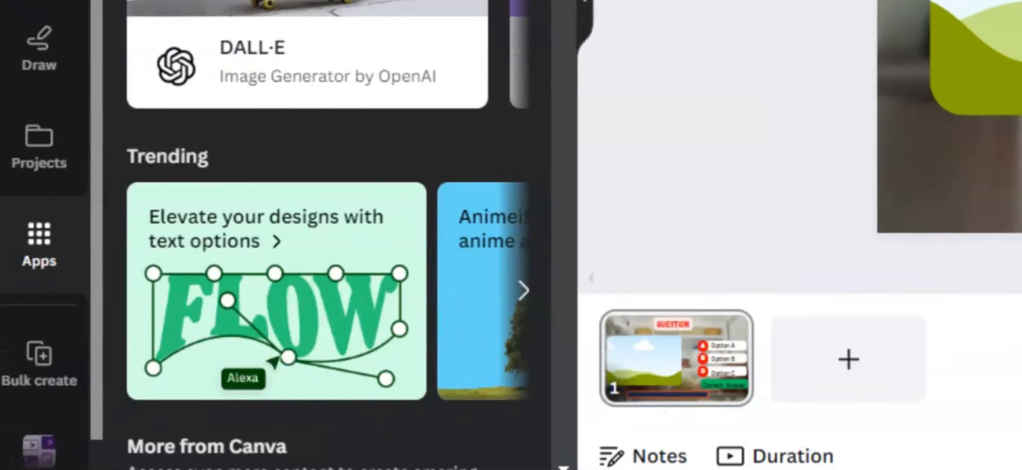
# Search the Canva apps for "bulk create" and open the Bulk create app.
pyautogui.click(167, 13)
pyautogui.write('bulk')
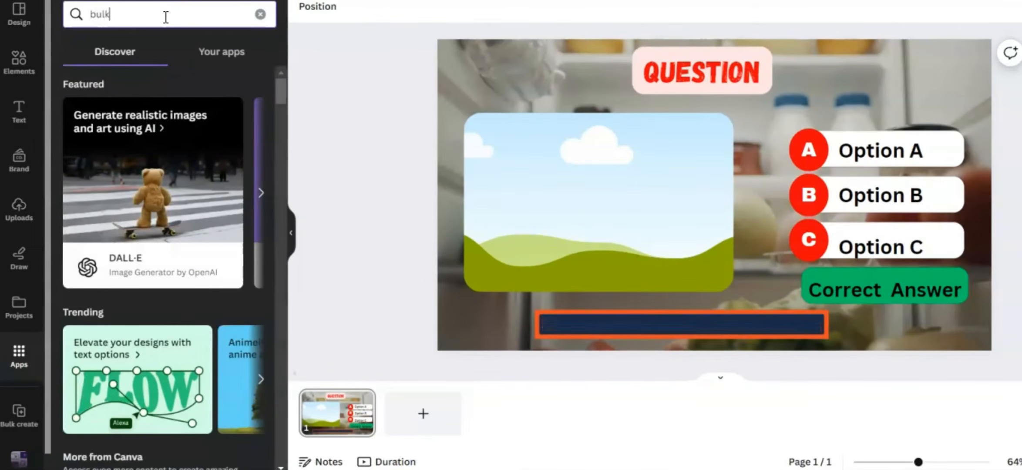
pyautogui.write(' create')
pyautogui.press('Return')
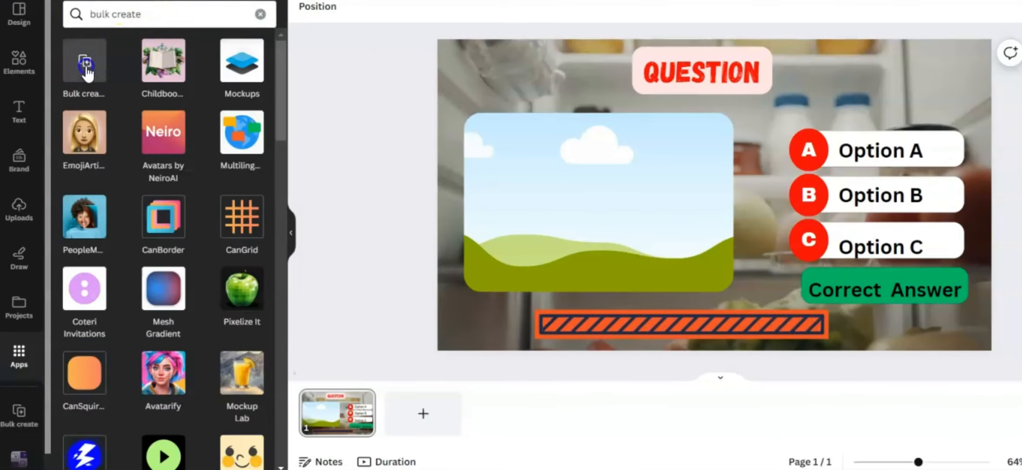
pyautogui.click(84, 70)
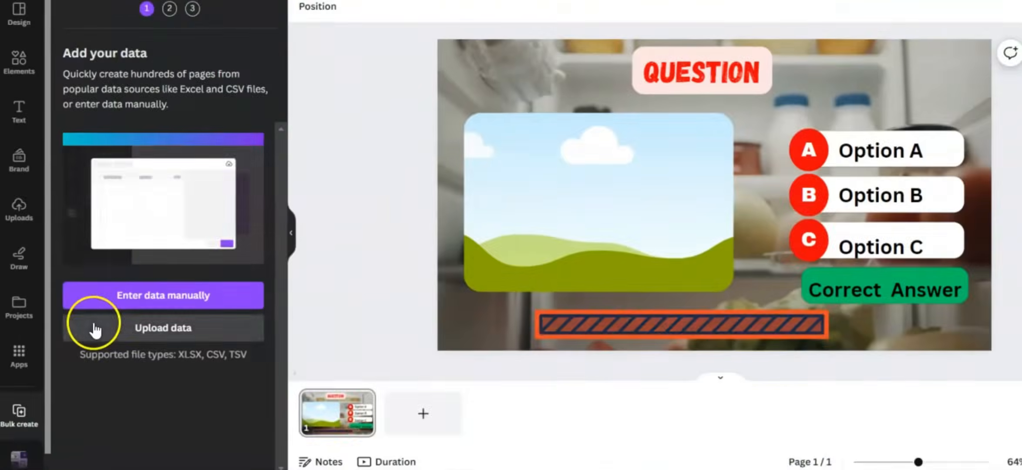
# Copy the ChatGPT question table and paste it into Bulk create's manual data table from the first header cell.
pyautogui.click(261, 202)
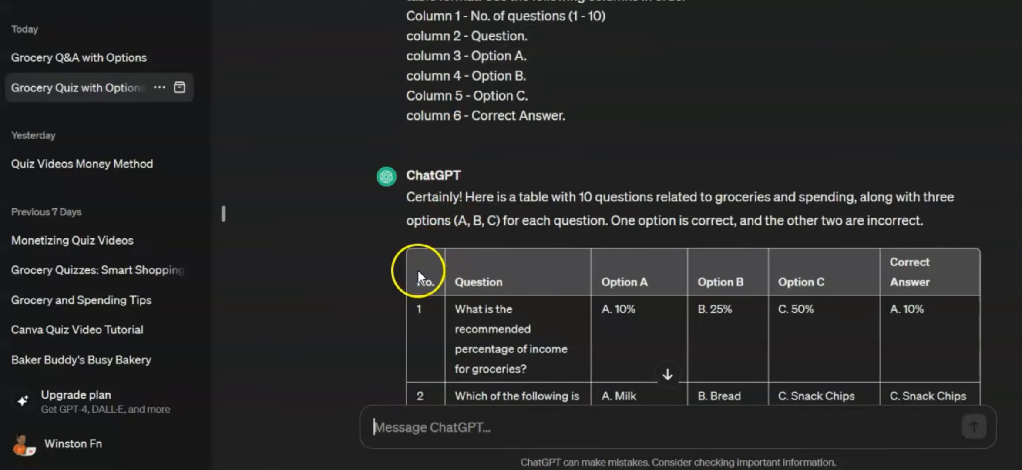
pyautogui.moveTo(417, 269); pyautogui.dragTo(832, 282)
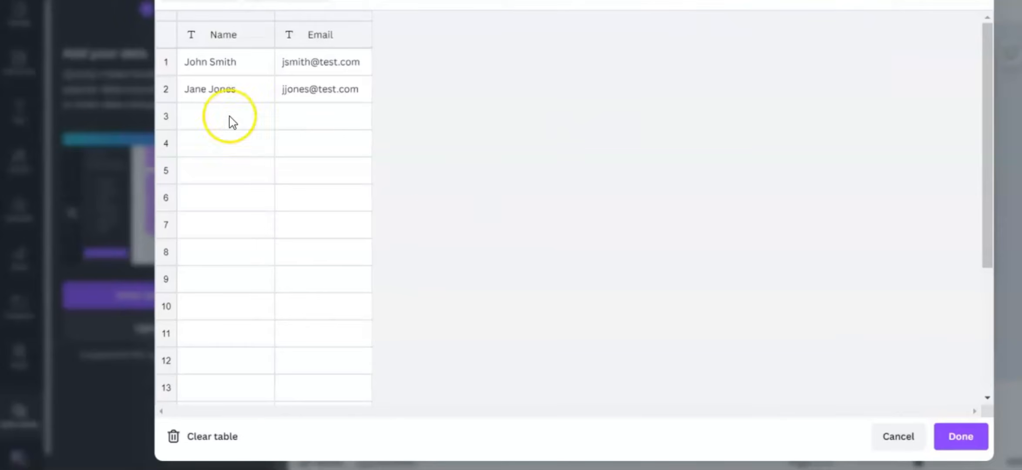
pyautogui.click(192, 39)
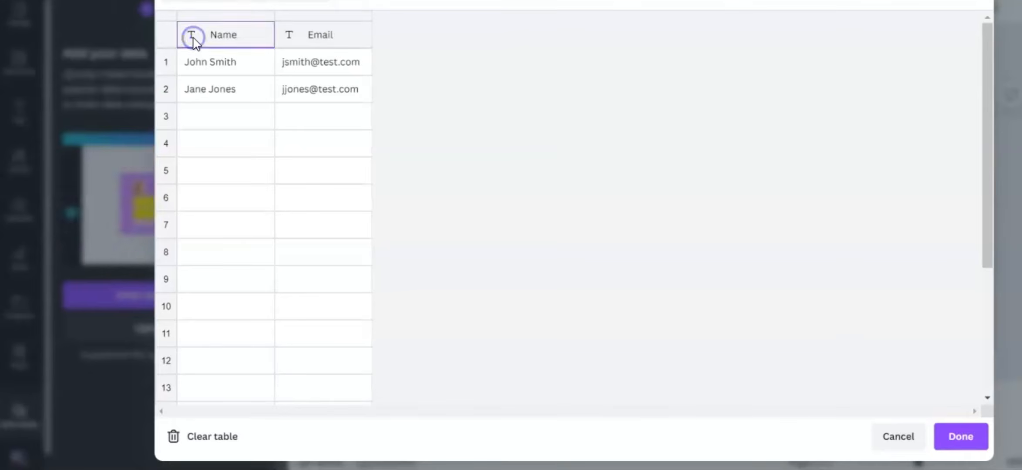
pyautogui.hotkey('ctrl', 'v')
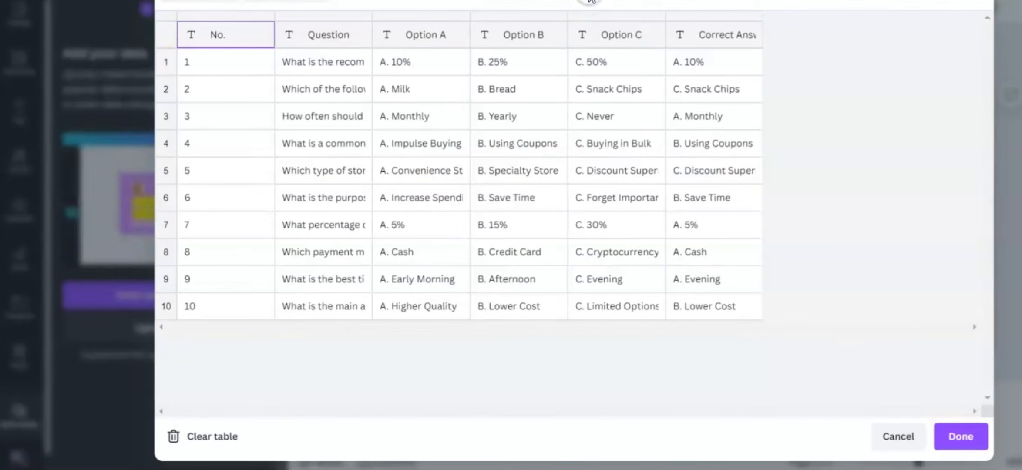
# Add an Image column to the data table and upload the bananas, family, groceries, list and supermarket pictures to the Canva uploads.
pyautogui.click(295, 1)
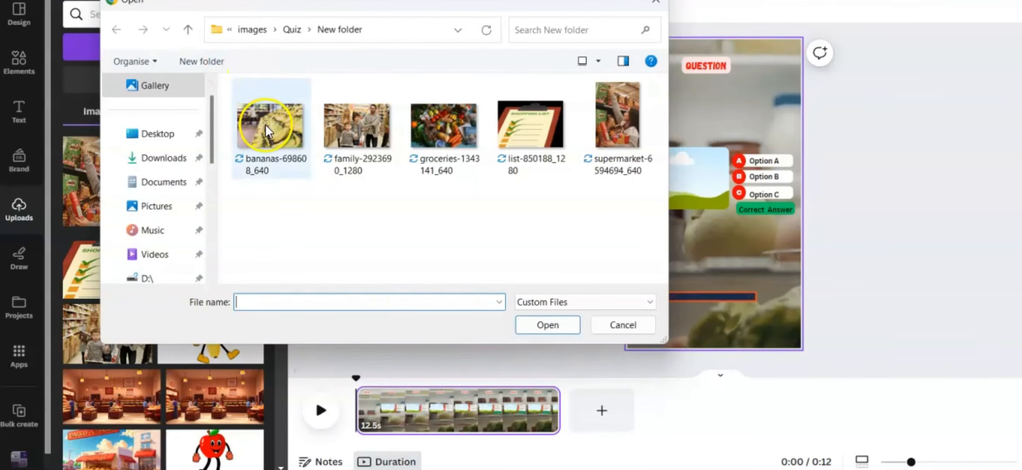
pyautogui.click(266, 125)
pyautogui.click(631, 164)
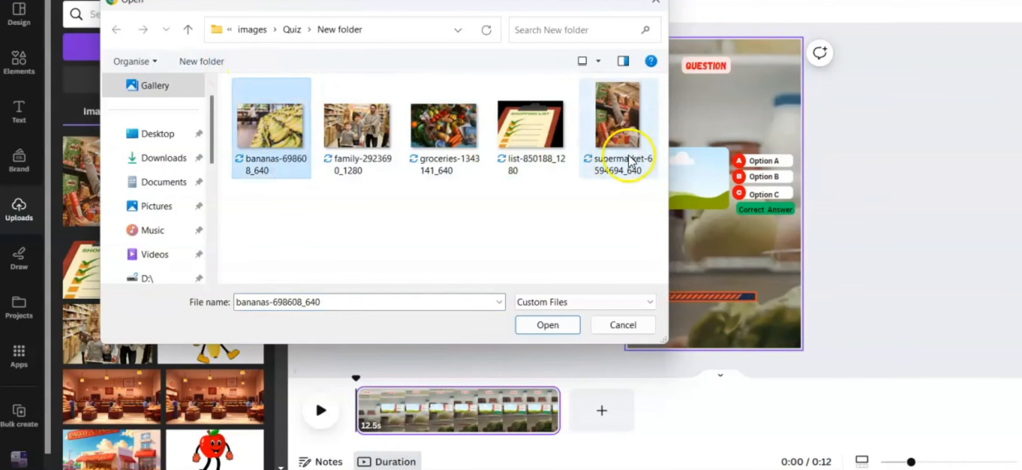
pyautogui.keyDown('shift'); pyautogui.click(618, 120); pyautogui.keyUp('shift')
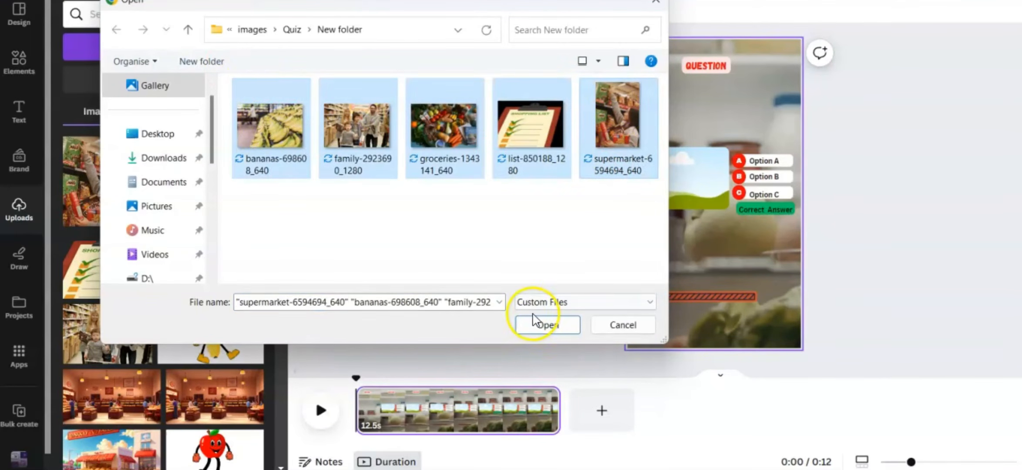
pyautogui.click(540, 324)
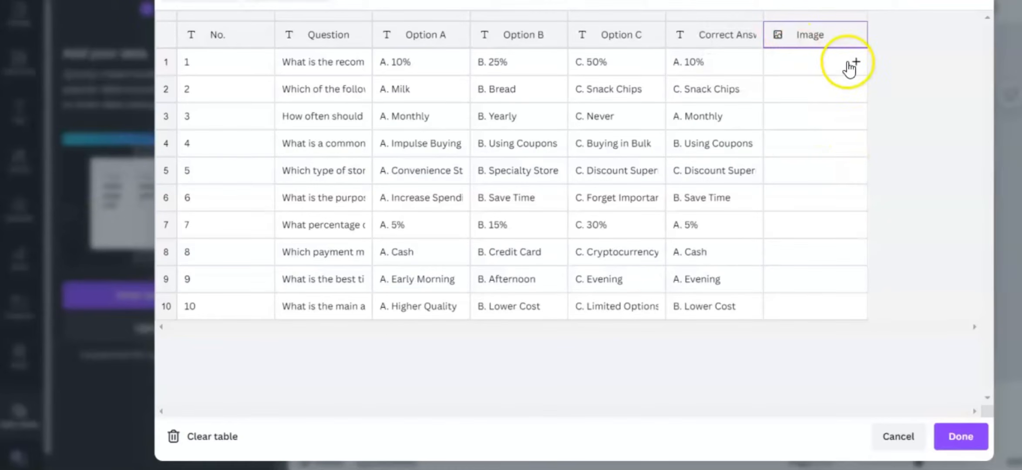
# Assign the groceries, supermarket, bananas and list pictures to rows 1 to 4 of the Image column.
pyautogui.click(854, 66)
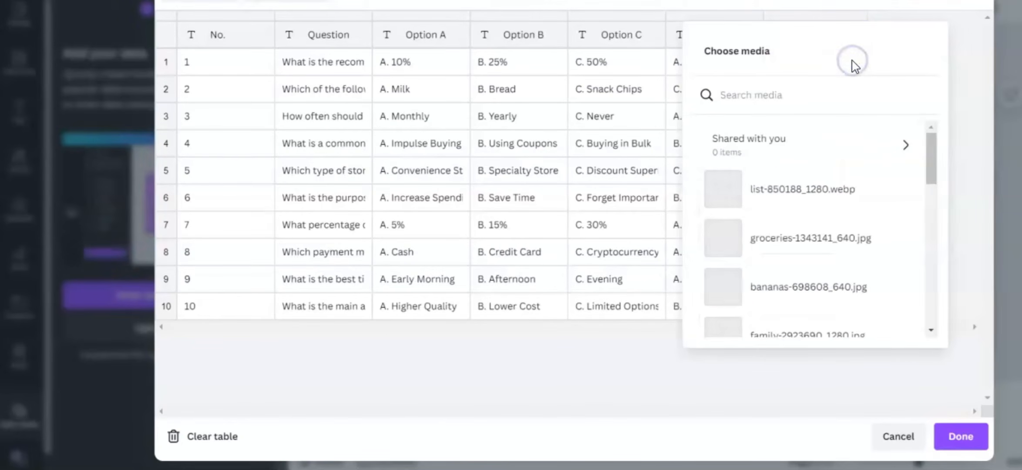
pyautogui.click(746, 238)
pyautogui.click(814, 89)
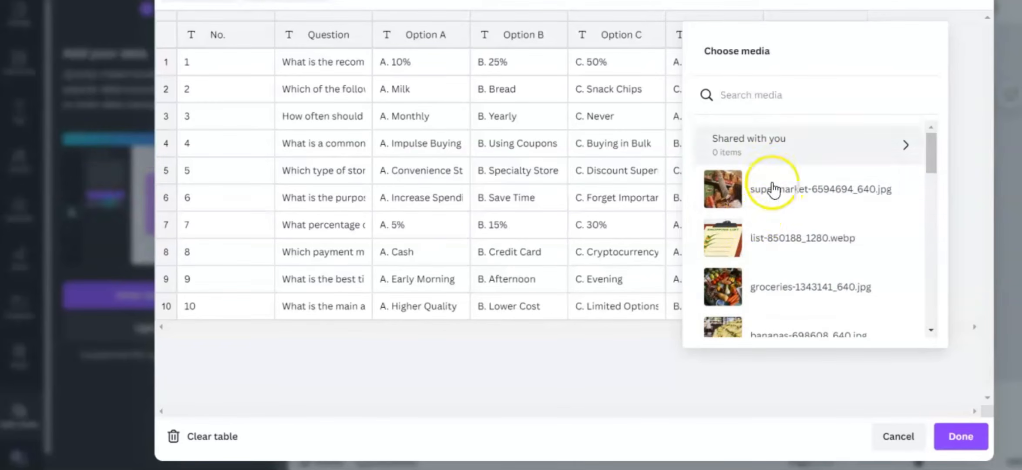
pyautogui.click(771, 185)
pyautogui.click(851, 117)
pyautogui.click(591, 330)
pyautogui.click(857, 144)
pyautogui.click(614, 235)
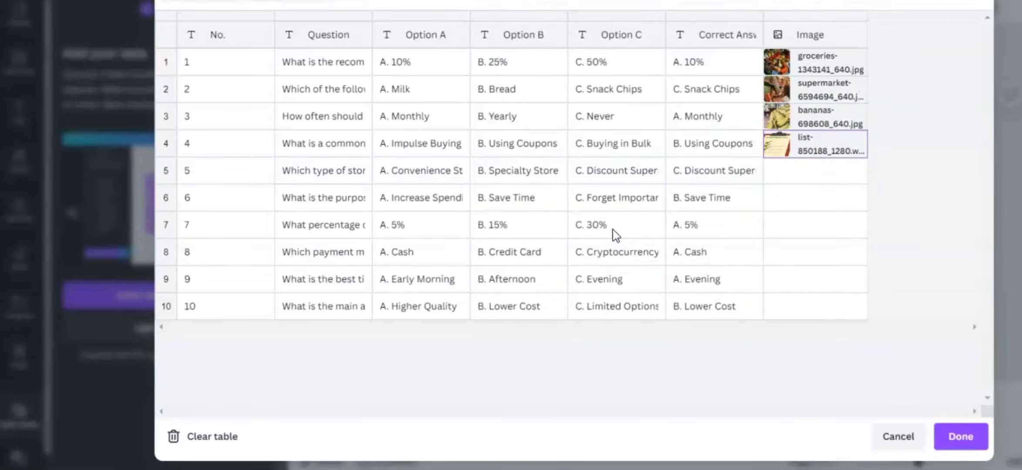
# Fill Image rows 5 to 8 with the steel, market, e-commerce and abendstimmung pictures, and choose pictures for rows 9 and 10.
pyautogui.click(858, 173)
pyautogui.click(572, 160)
pyautogui.click(856, 198)
pyautogui.click(619, 198)
pyautogui.click(856, 224)
pyautogui.click(579, 253)
pyautogui.click(856, 252)
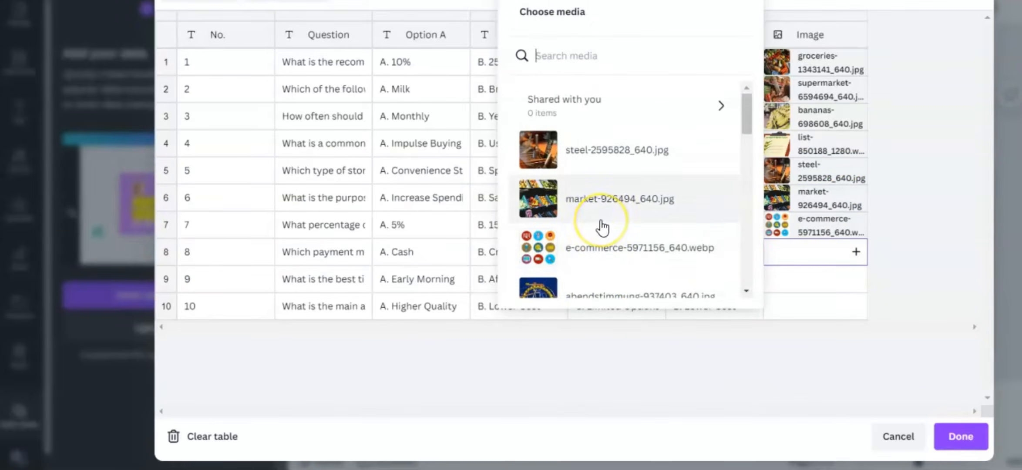
pyautogui.click(609, 290)
pyautogui.click(856, 279)
pyautogui.click(618, 198)
pyautogui.click(856, 306)
pyautogui.click(581, 366)
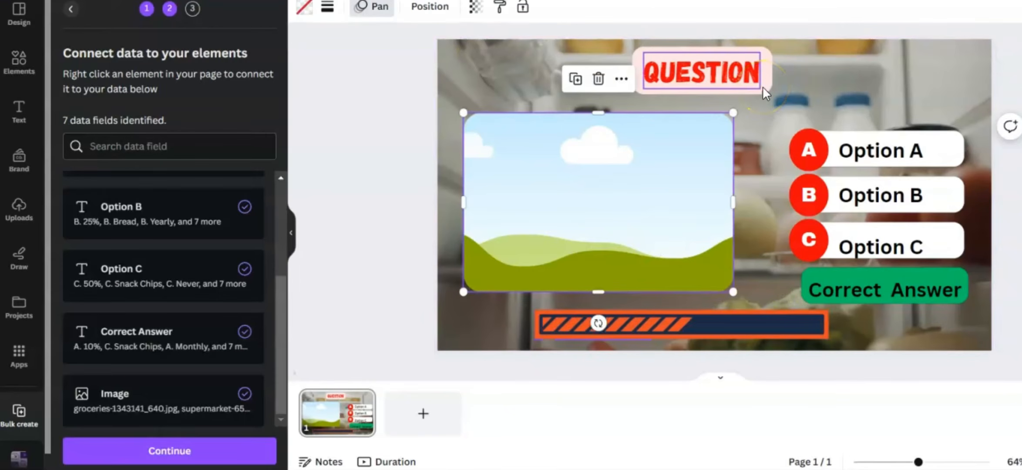
# Connect the QUESTION heading to the Question data field.
pyautogui.rightClick(764, 92)
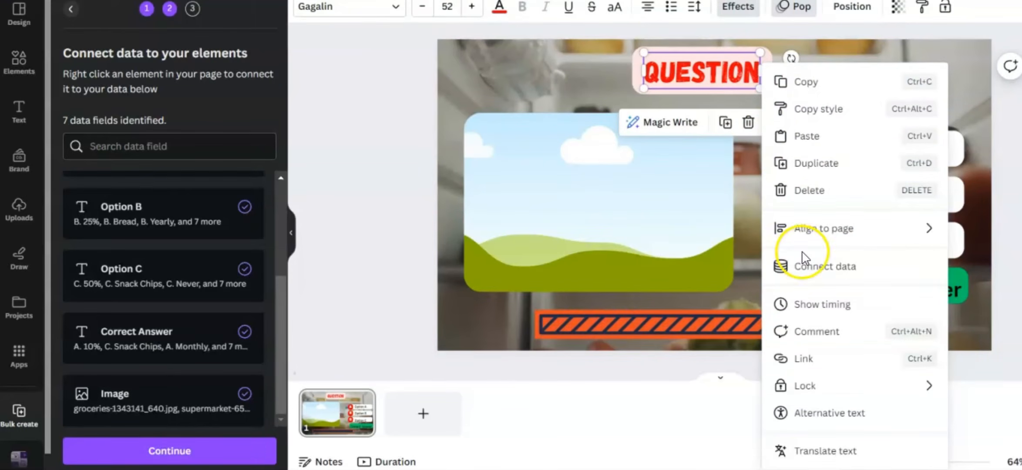
pyautogui.click(812, 267)
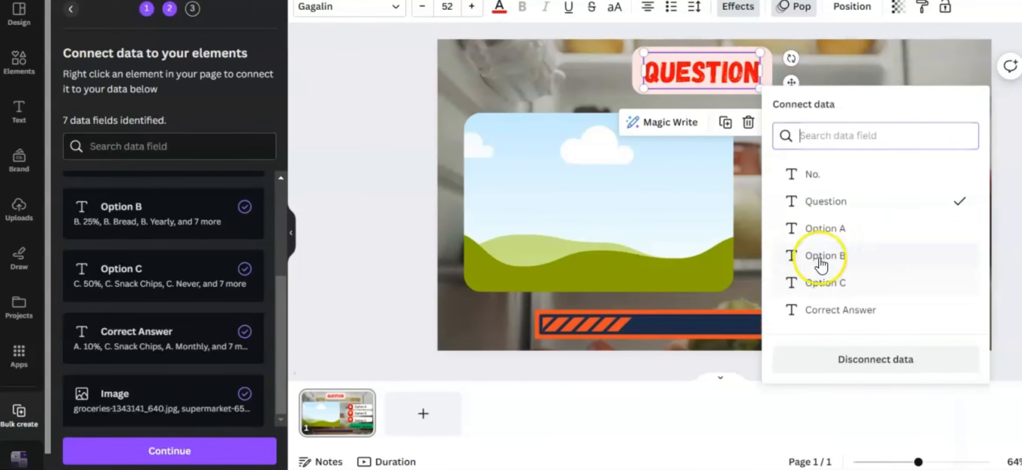
pyautogui.click(832, 202)
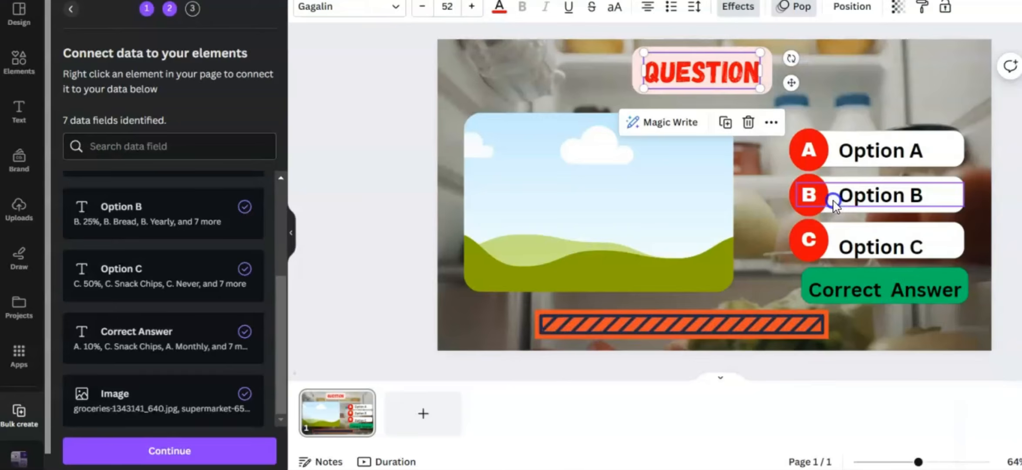
pyautogui.rightClick(764, 89)
pyautogui.click(818, 269)
pyautogui.click(832, 202)
# Connect the text beside the A badge to the Option A data field.
pyautogui.click(899, 150)
pyautogui.rightClick(899, 151)
pyautogui.click(905, 245)
pyautogui.rightClick(911, 153)
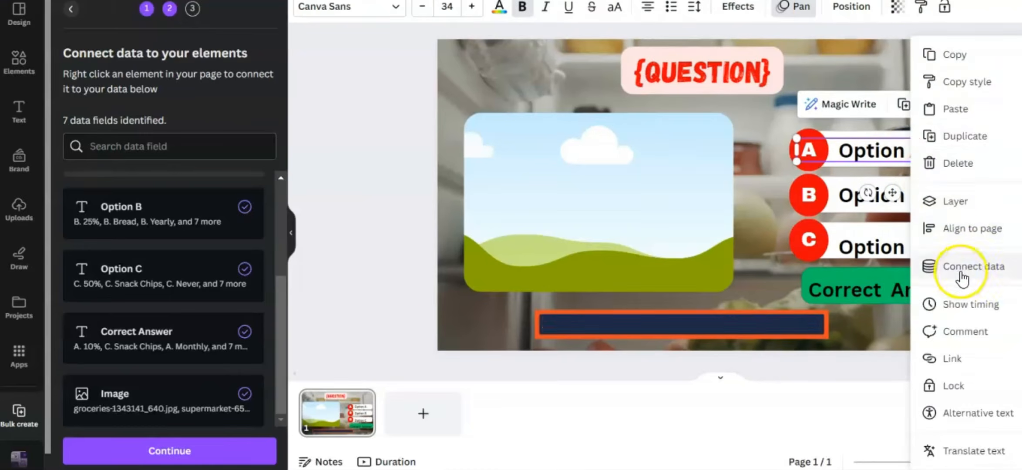
pyautogui.click(961, 272)
pyautogui.click(947, 314)
# Connect the texts beside the B and C badges to the Option B data field.
pyautogui.rightClick(905, 196)
pyautogui.click(941, 272)
pyautogui.click(945, 342)
pyautogui.rightClick(908, 196)
pyautogui.click(950, 271)
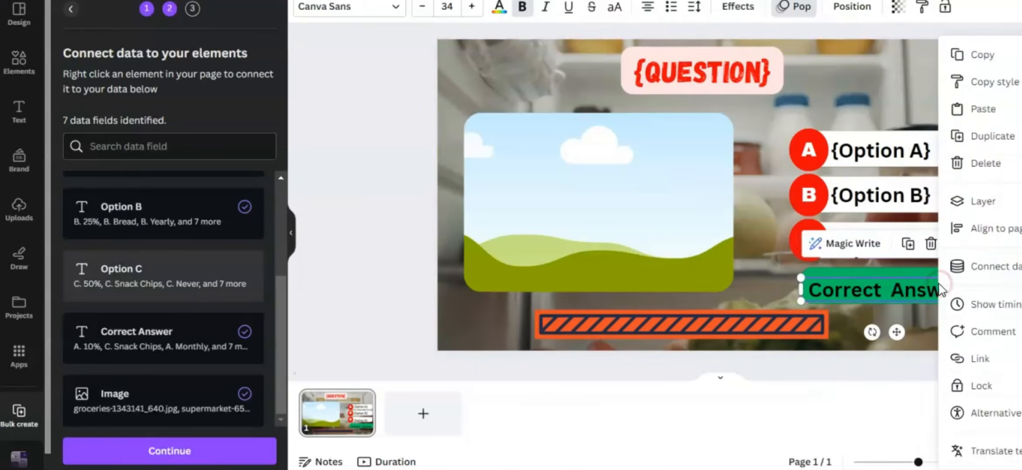
# Connect the green answer text to the Correct Answer field and the picture frame to the Image field.
pyautogui.click(951, 272)
pyautogui.click(940, 340)
pyautogui.rightClick(677, 204)
pyautogui.click(723, 311)
pyautogui.click(723, 279)
# Continue with all ten question rows selected and generate the 10 designs.
pyautogui.click(382, 190)
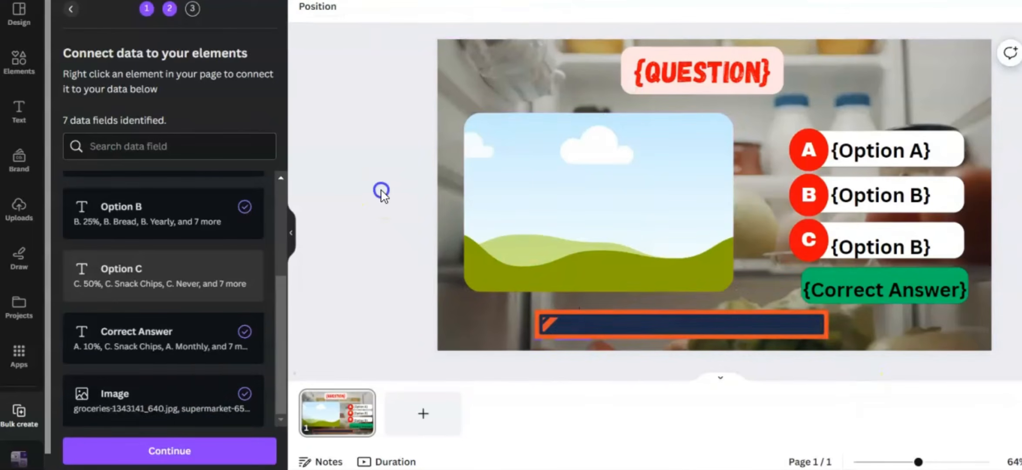
pyautogui.click(151, 453)
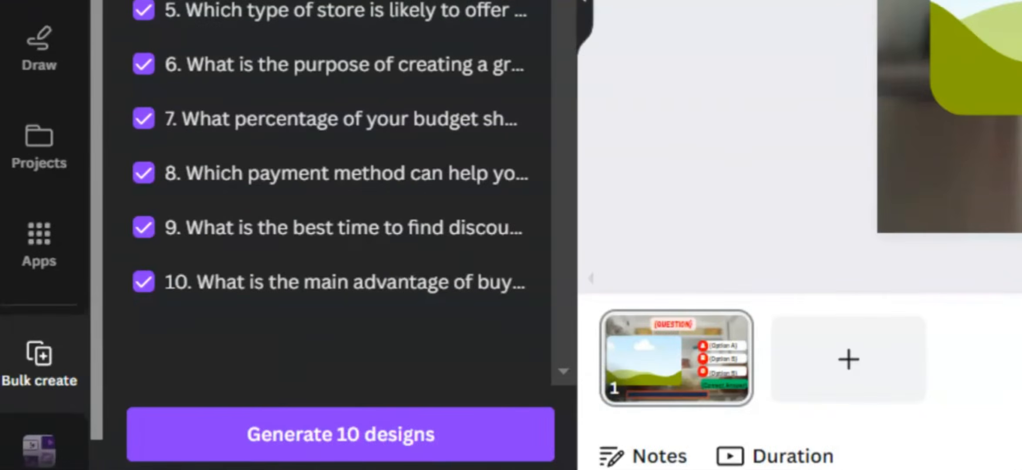
pyautogui.click(171, 451)
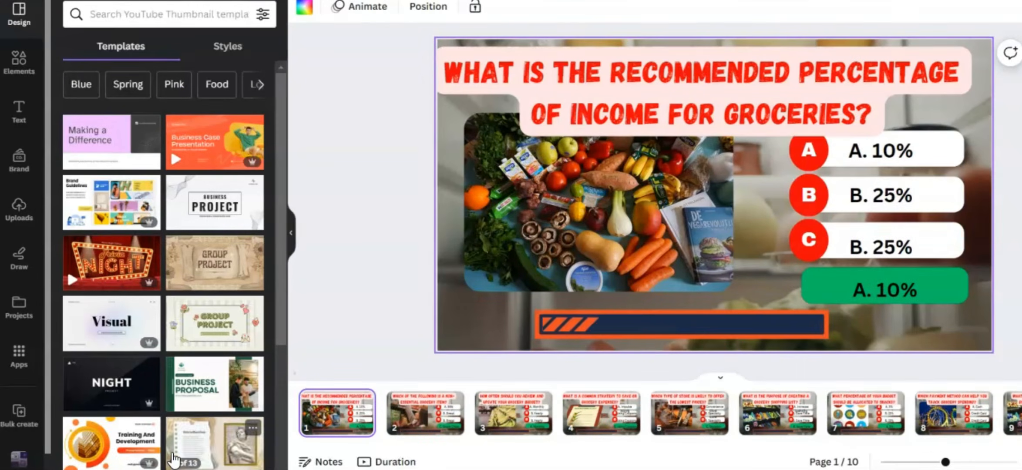
# On page 1, lower the groceries picture and place the green answer box over option A, with the A badge in front.
pyautogui.moveTo(565, 215); pyautogui.dragTo(579, 226)
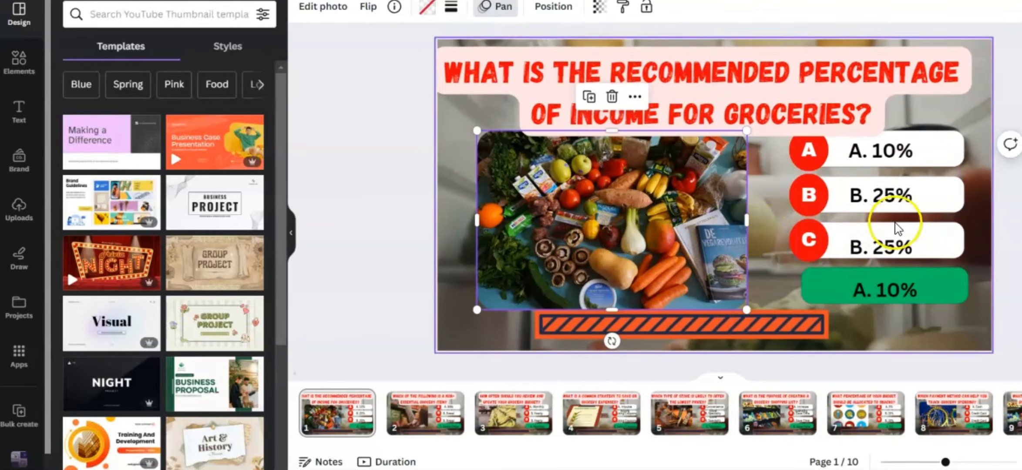
pyautogui.moveTo(939, 298); pyautogui.dragTo(941, 135)
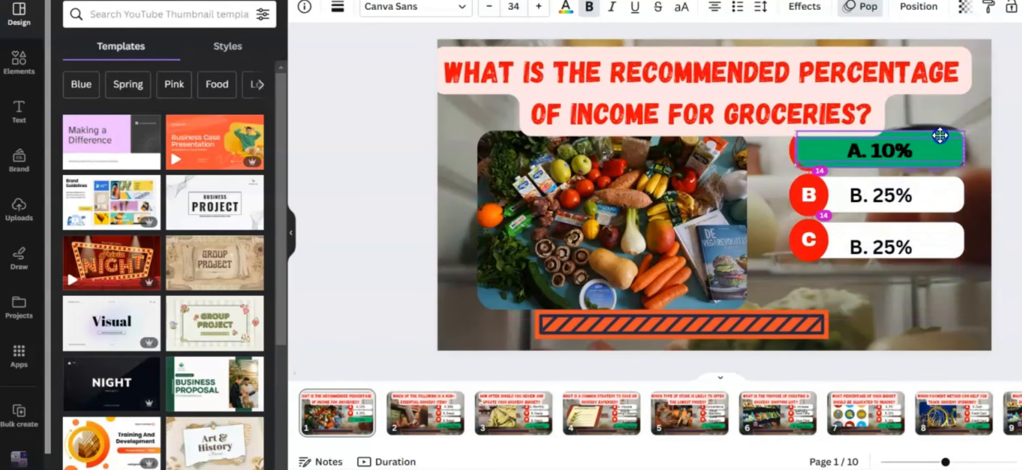
pyautogui.click(805, 152)
pyautogui.click(921, 7)
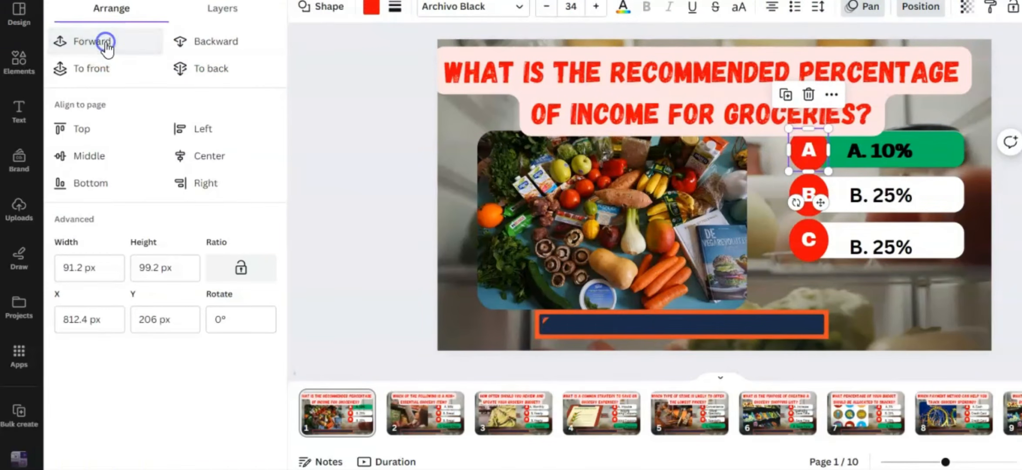
pyautogui.click(939, 320)
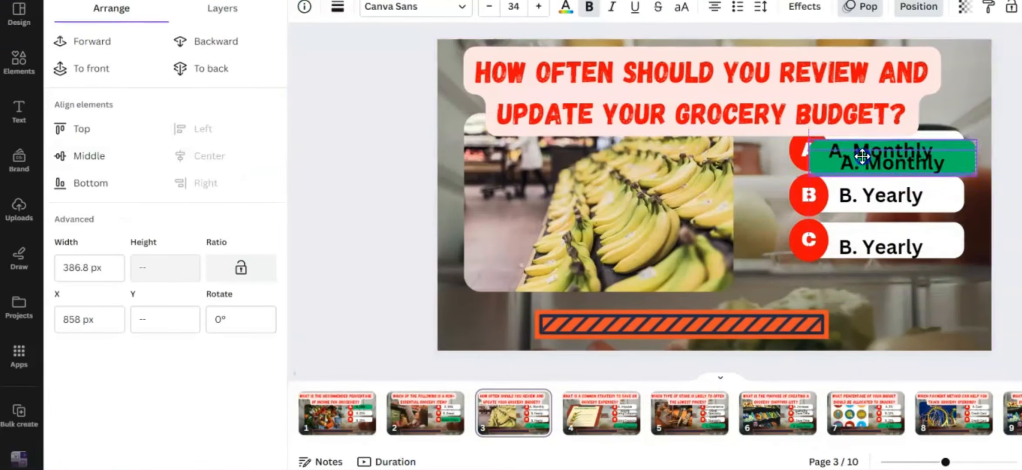
# On page 3, place the green answer box over option A and bring the A badge forward.
pyautogui.click(794, 151)
pyautogui.click(98, 42)
pyautogui.click(762, 292)
# Reposition the bananas picture below the question on page 3, and shrink the question heading to about size 45.6 and recenter it.
pyautogui.moveTo(686, 231); pyautogui.dragTo(697, 256)
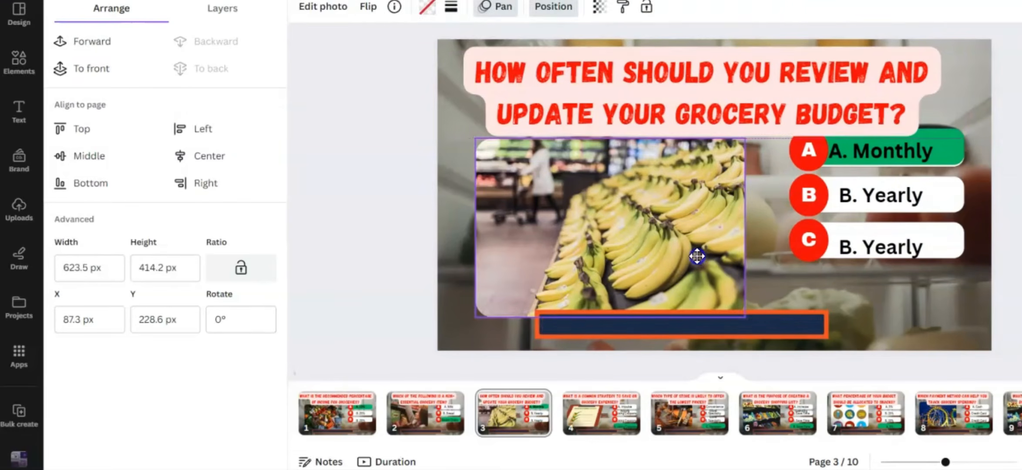
pyautogui.click(884, 87)
pyautogui.moveTo(966, 130); pyautogui.dragTo(906, 103)
pyautogui.moveTo(722, 83); pyautogui.dragTo(753, 77)
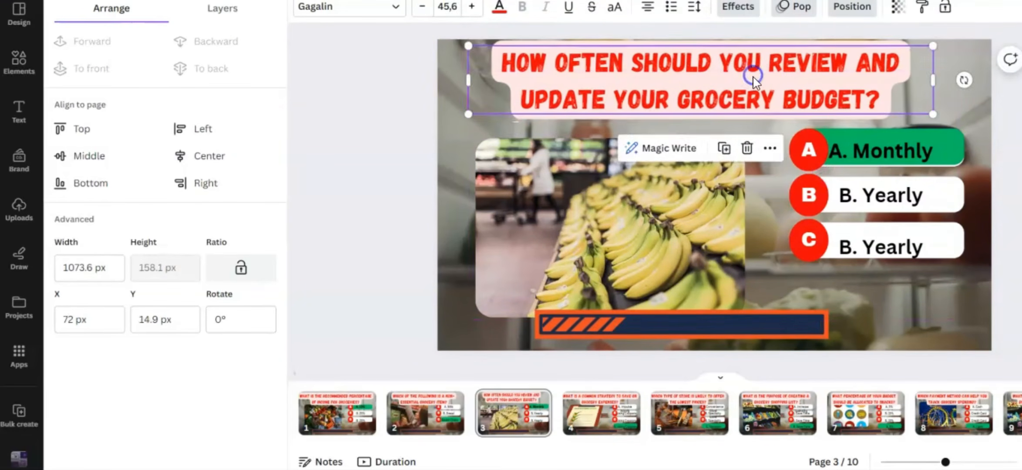
pyautogui.moveTo(683, 194); pyautogui.dragTo(689, 183)
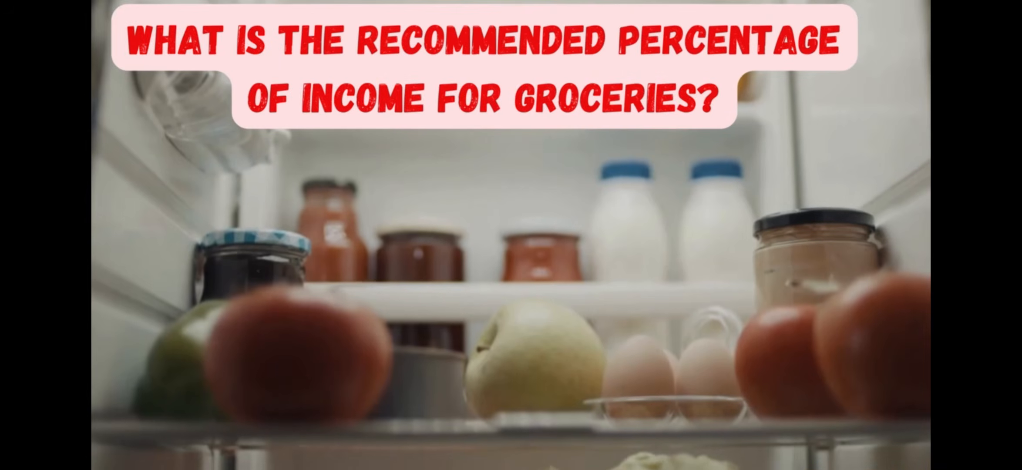